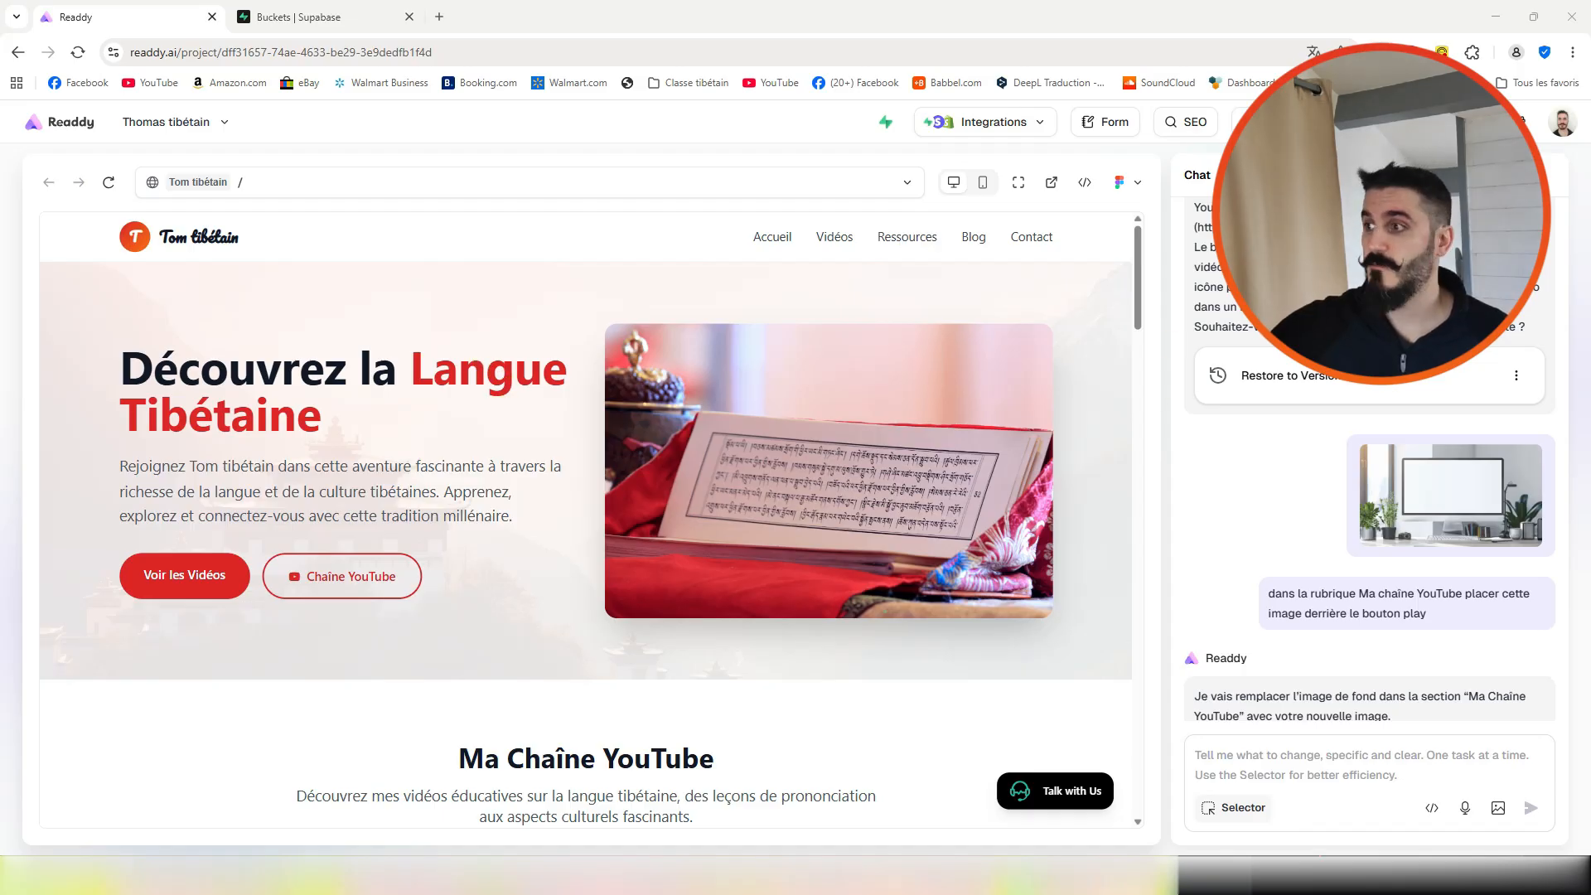
- Review the chat history from the initial site creation to the header photo replacement request
scroll(1307, 403, up, 15)
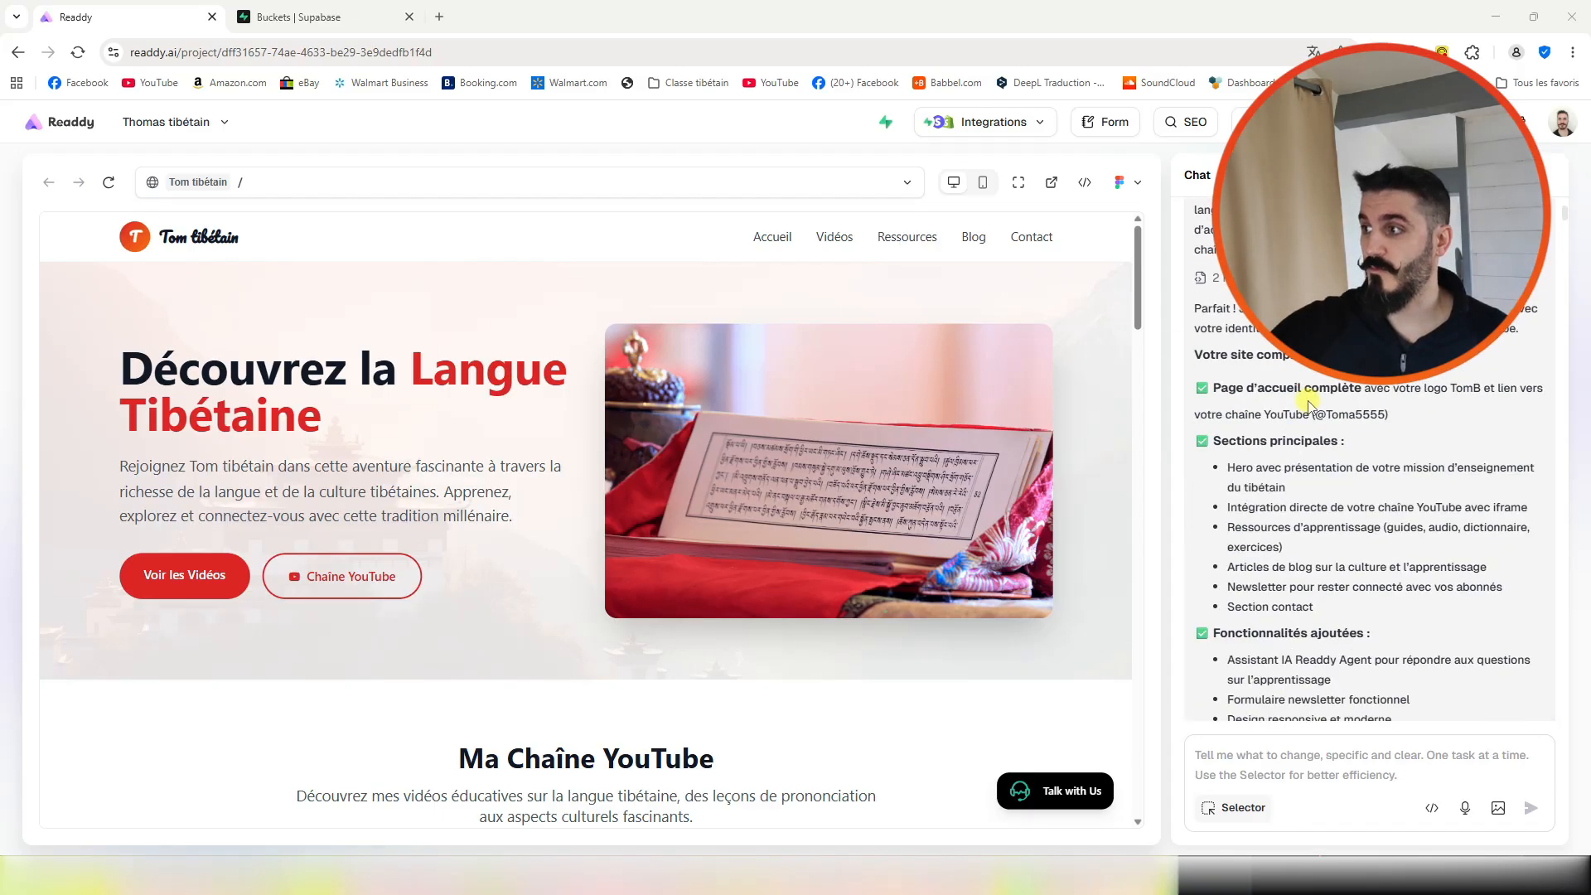
scroll(1307, 403, up, 4)
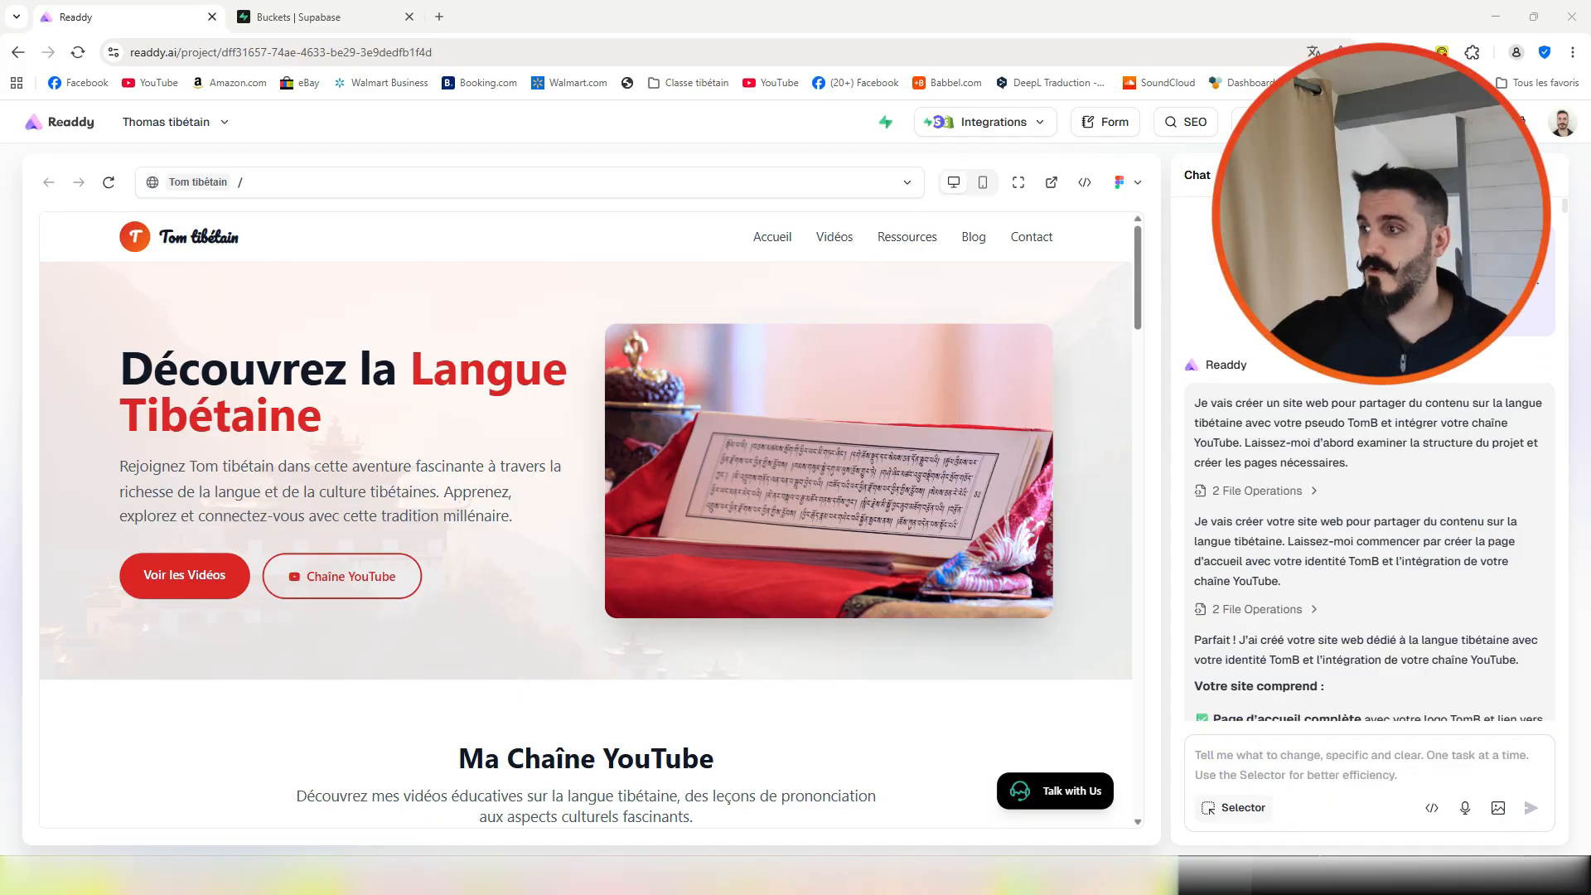
scroll(1223, 284, down, 6)
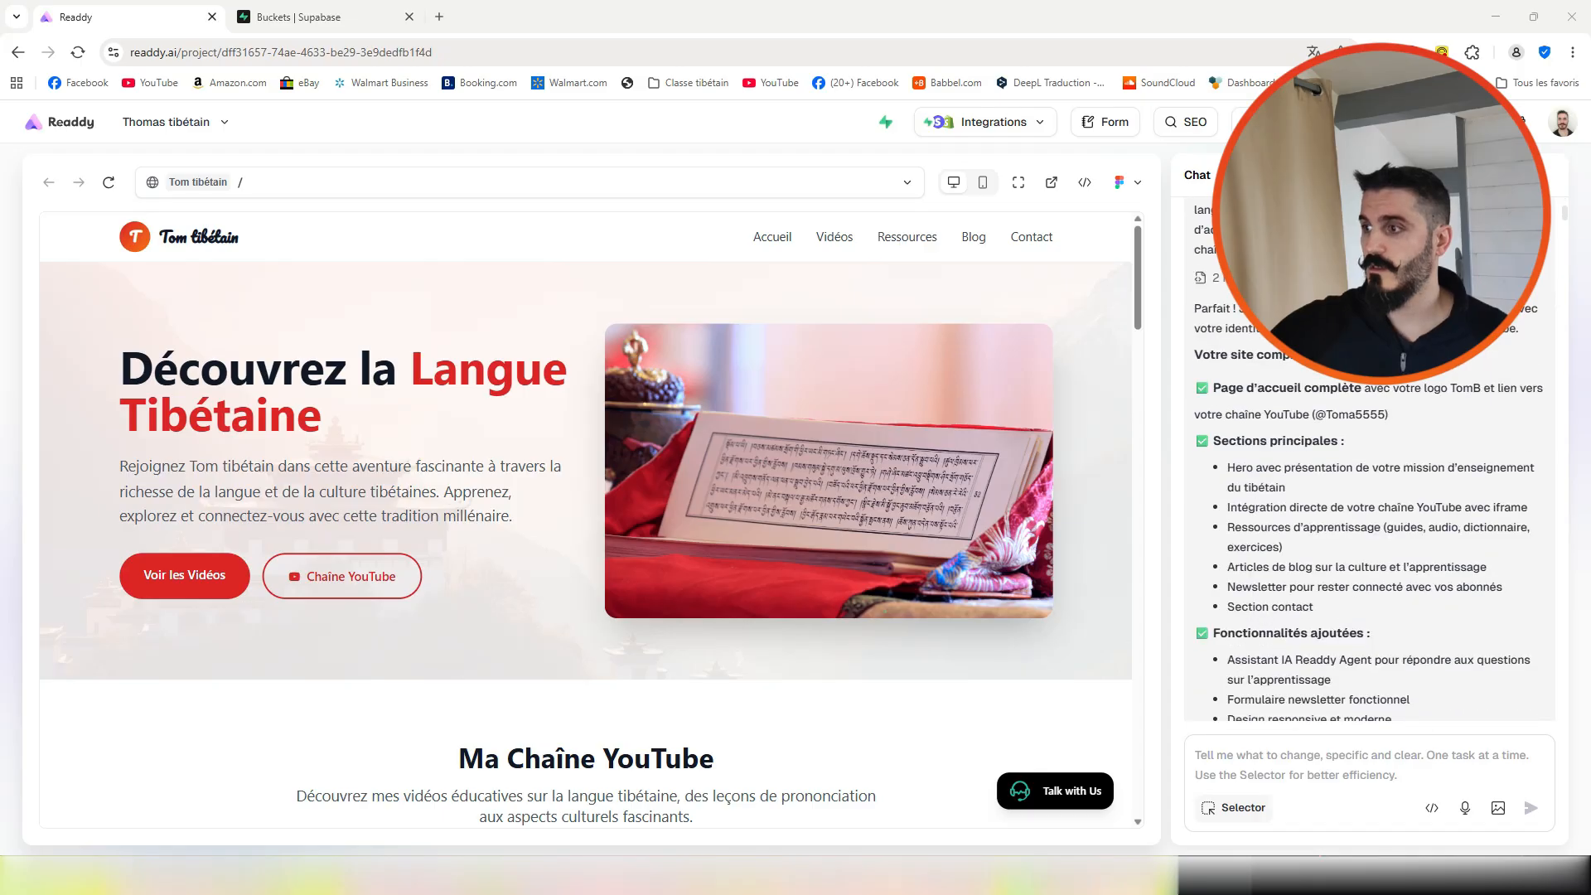
scroll(1222, 285, down, 8)
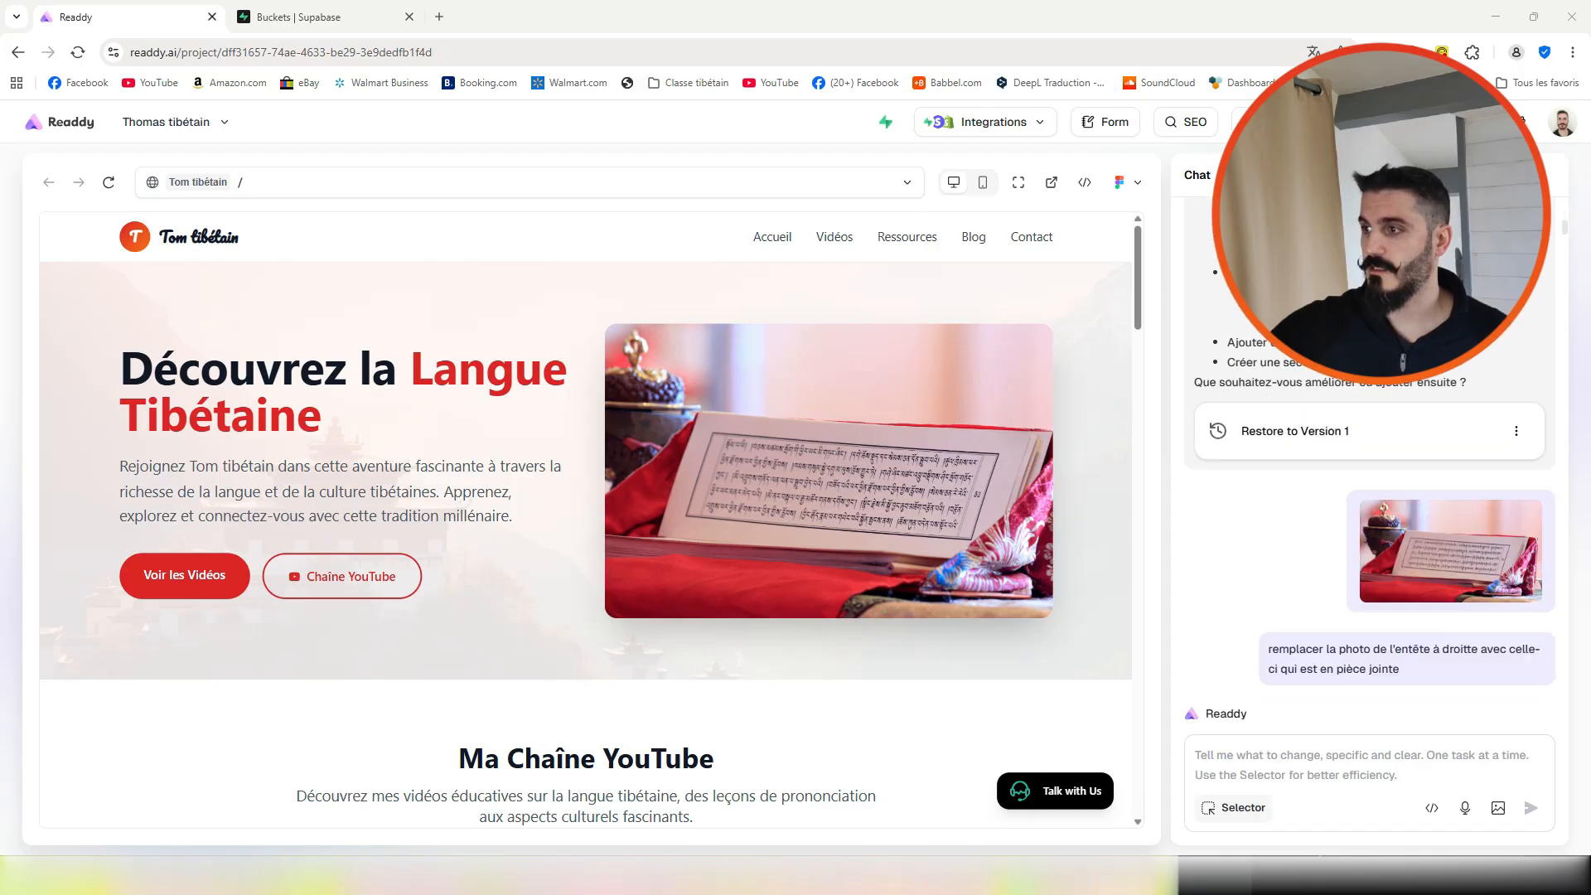
scroll(1367, 497, up, 6)
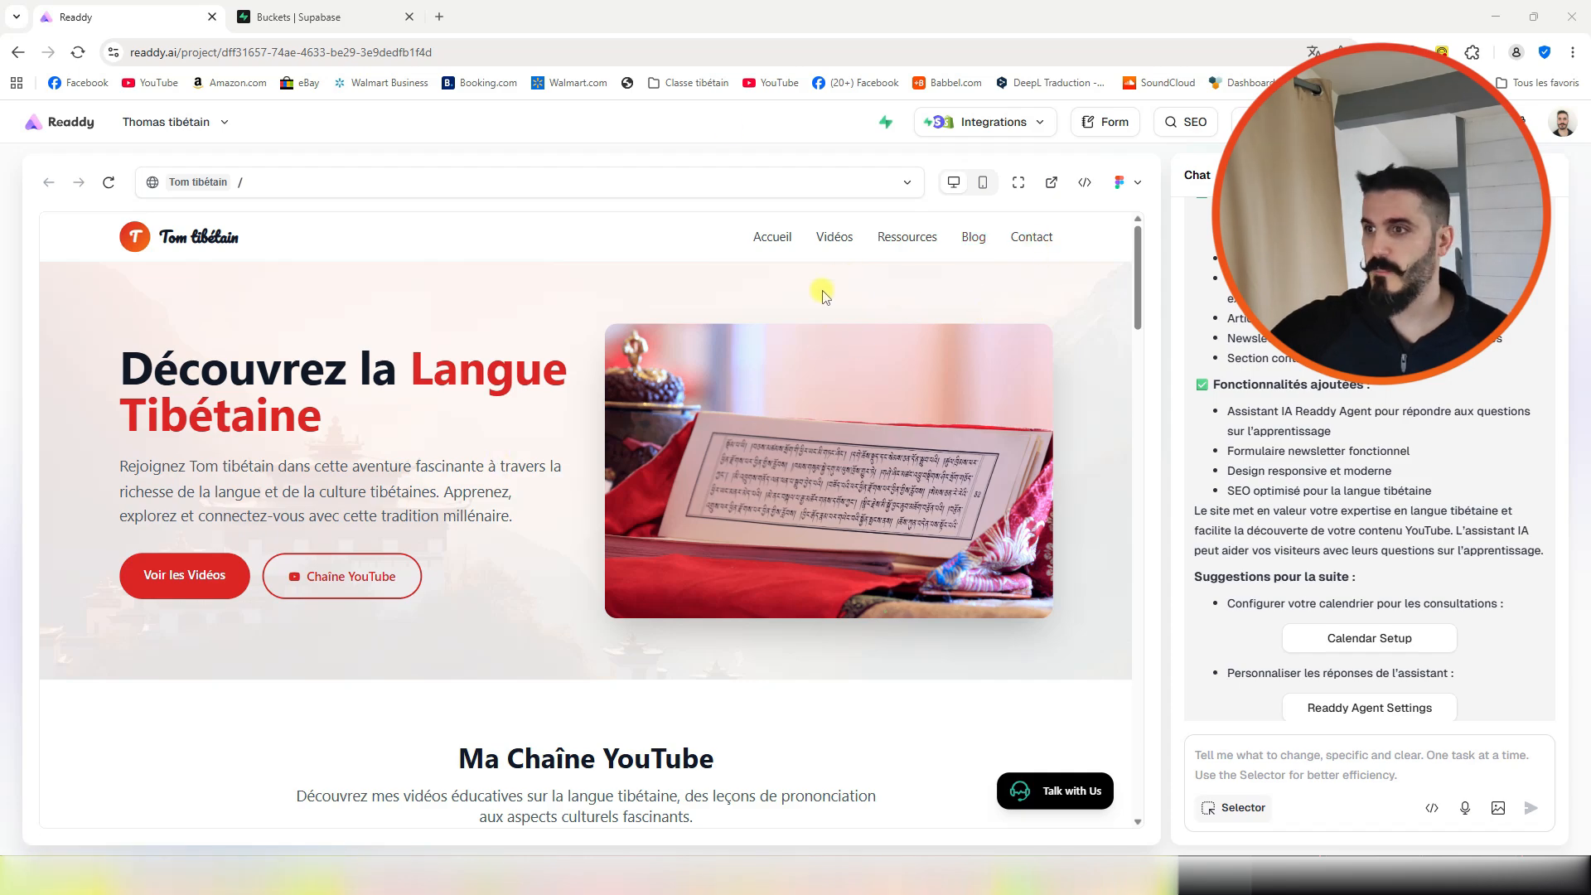
- Browse the site preview from the Ma Chaîne YouTube section through the Ressources d'Apprentissage cards
click(835, 236)
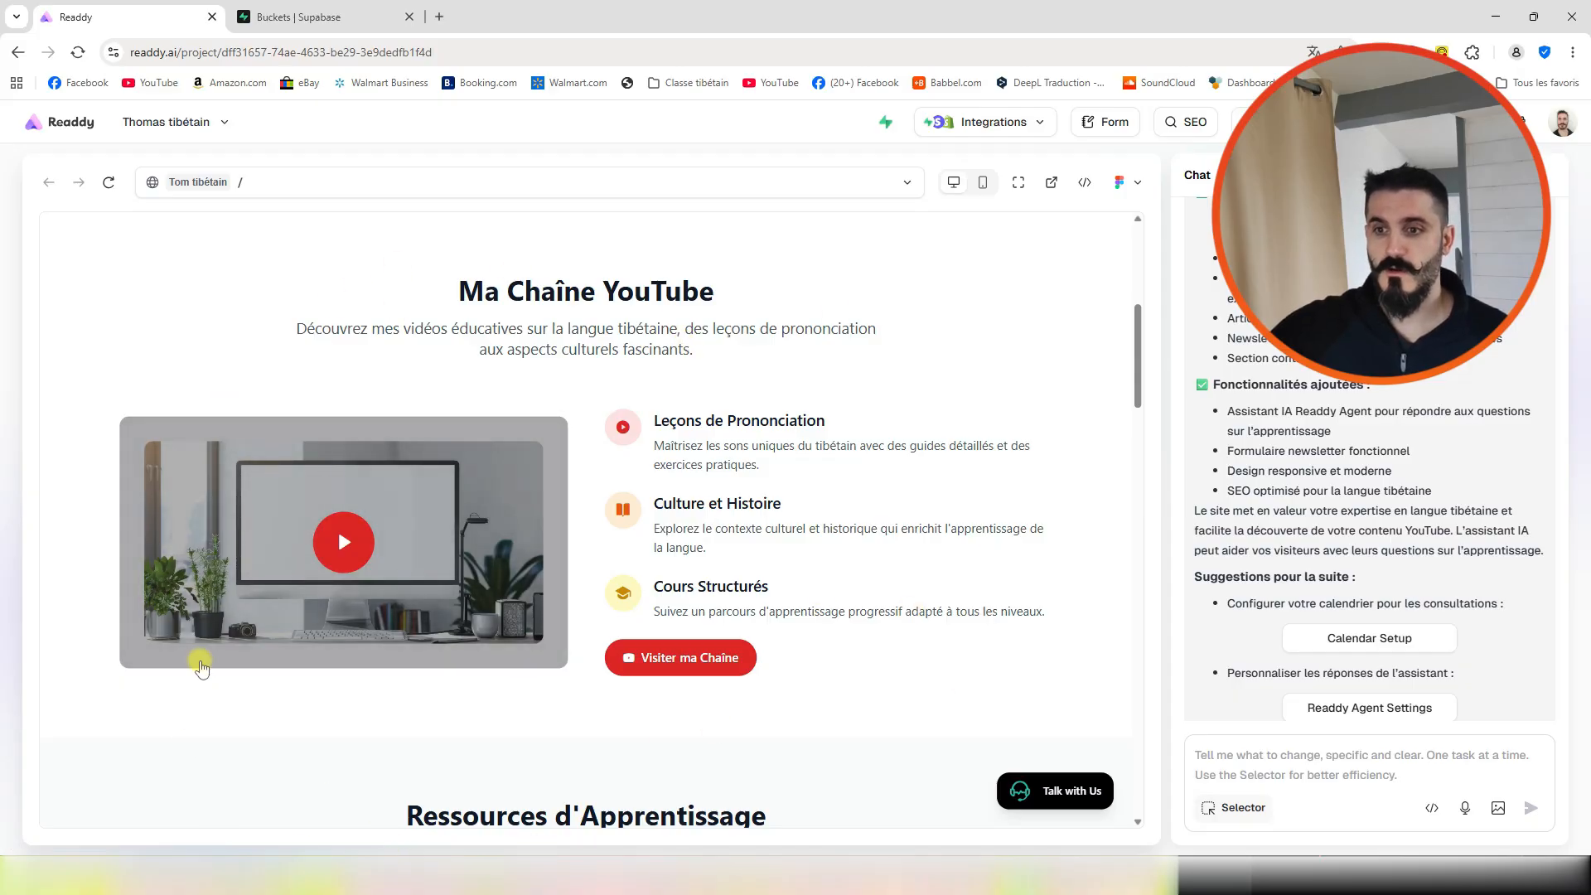
scroll(201, 667, down, 6)
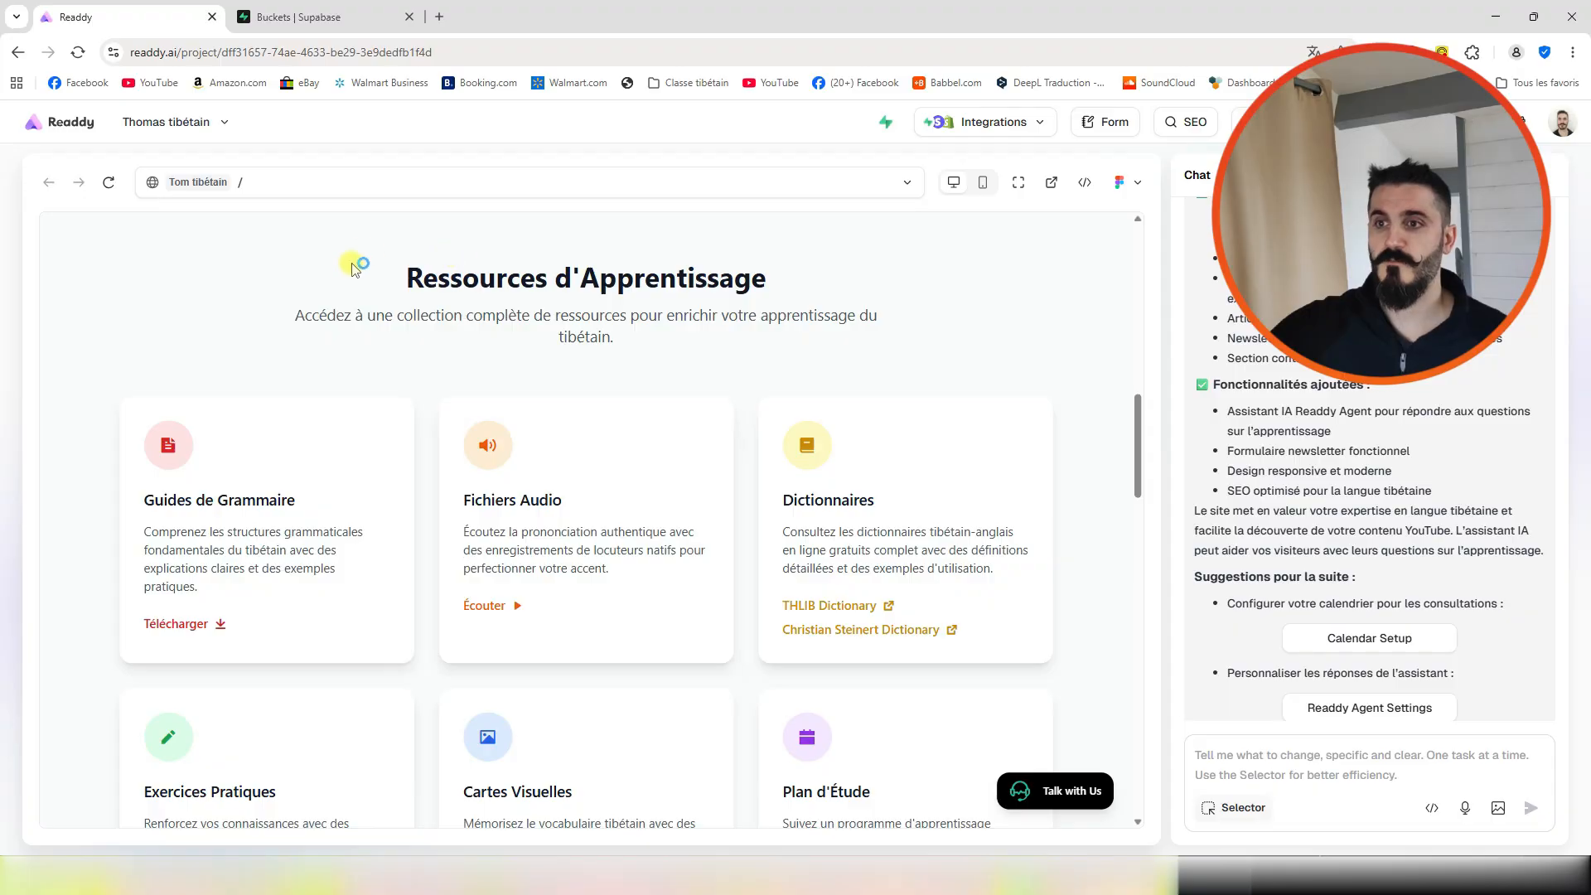
scroll(870, 324, down, 2)
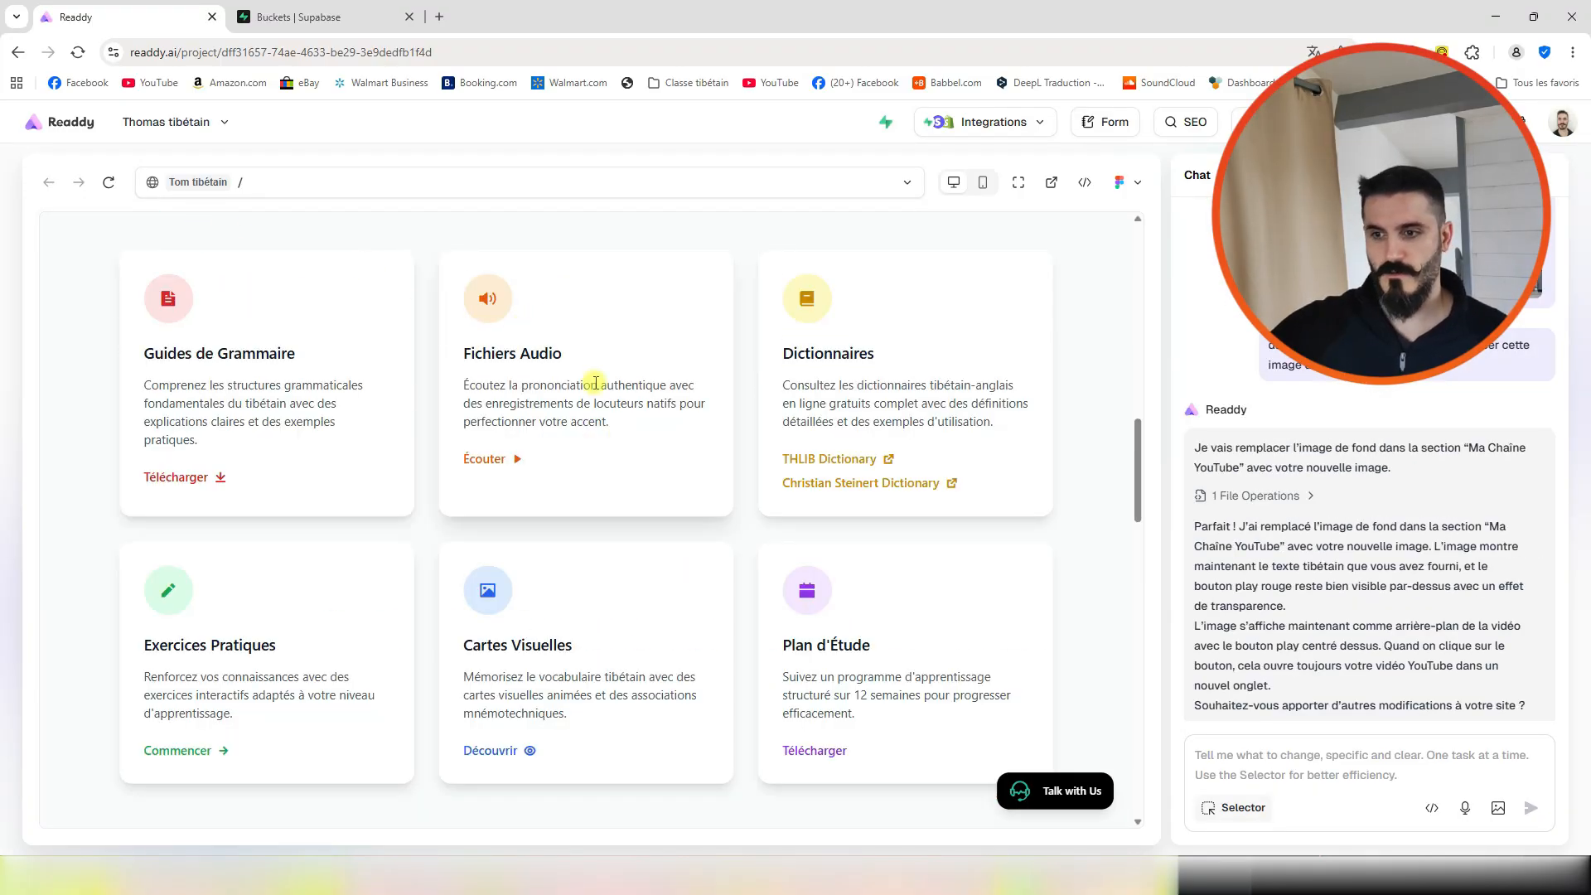
- Test the Cartes Visuelles resource by playing the Phrases Illustrées - Série 1 video, and return to the site preview
click(487, 753)
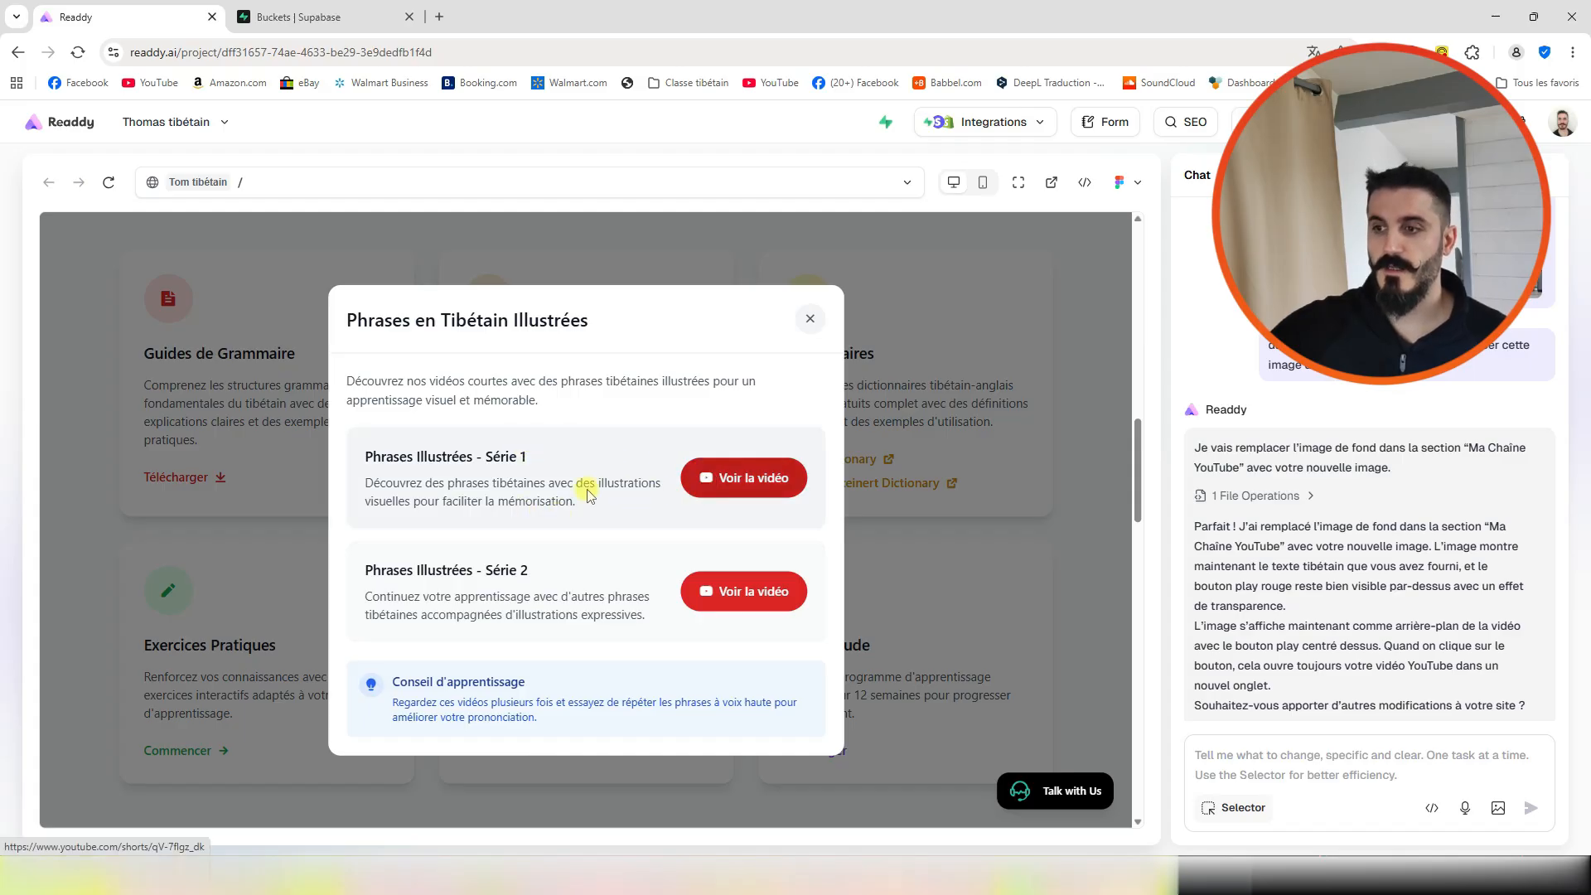
click(729, 484)
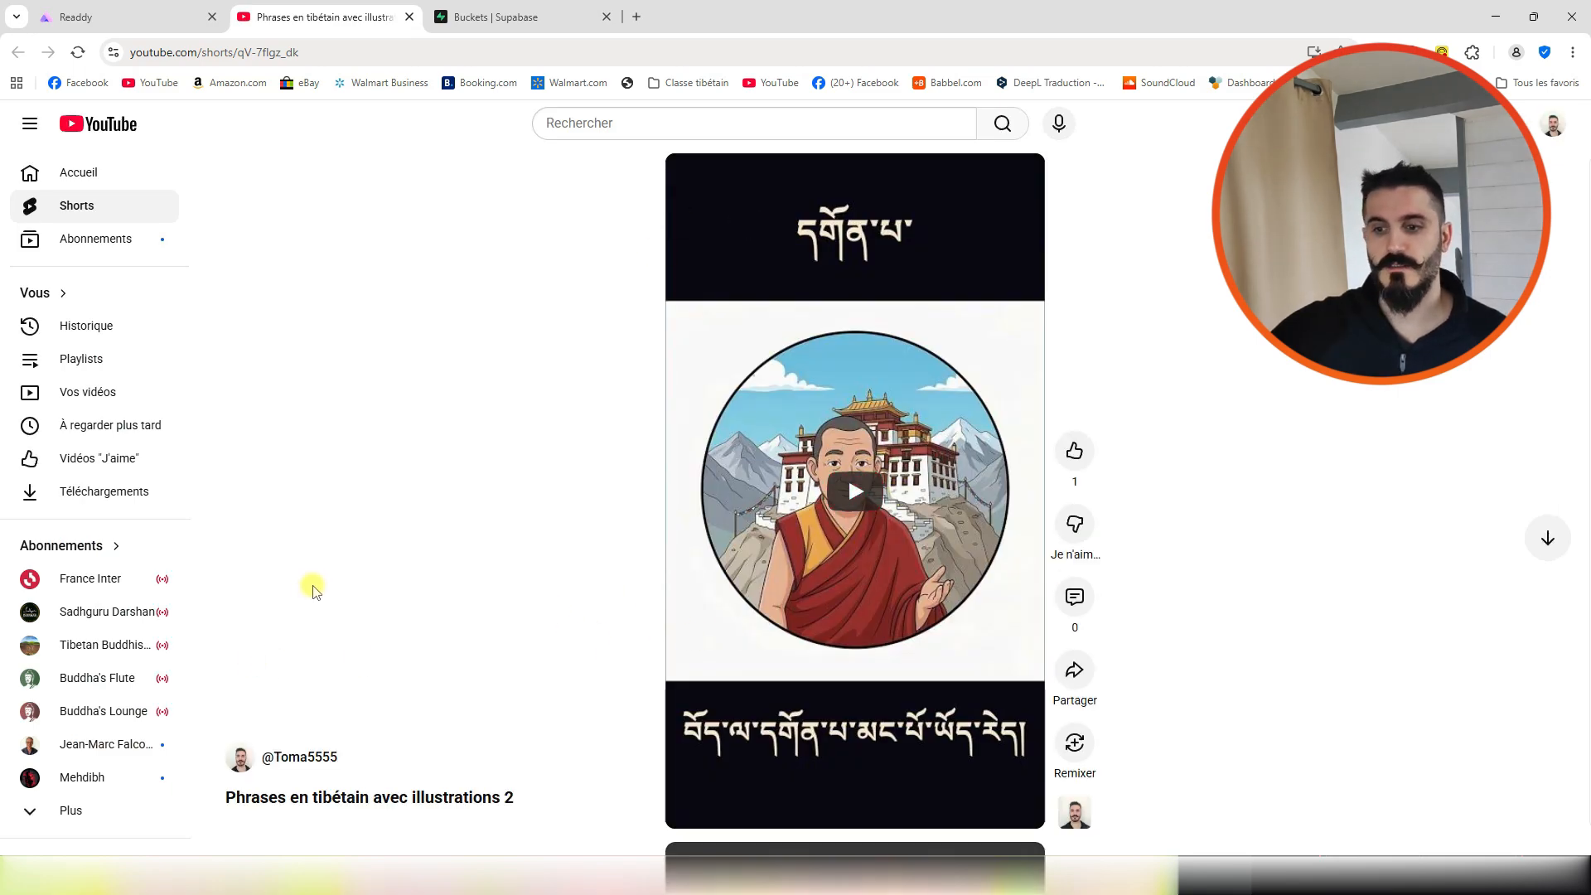
click(860, 511)
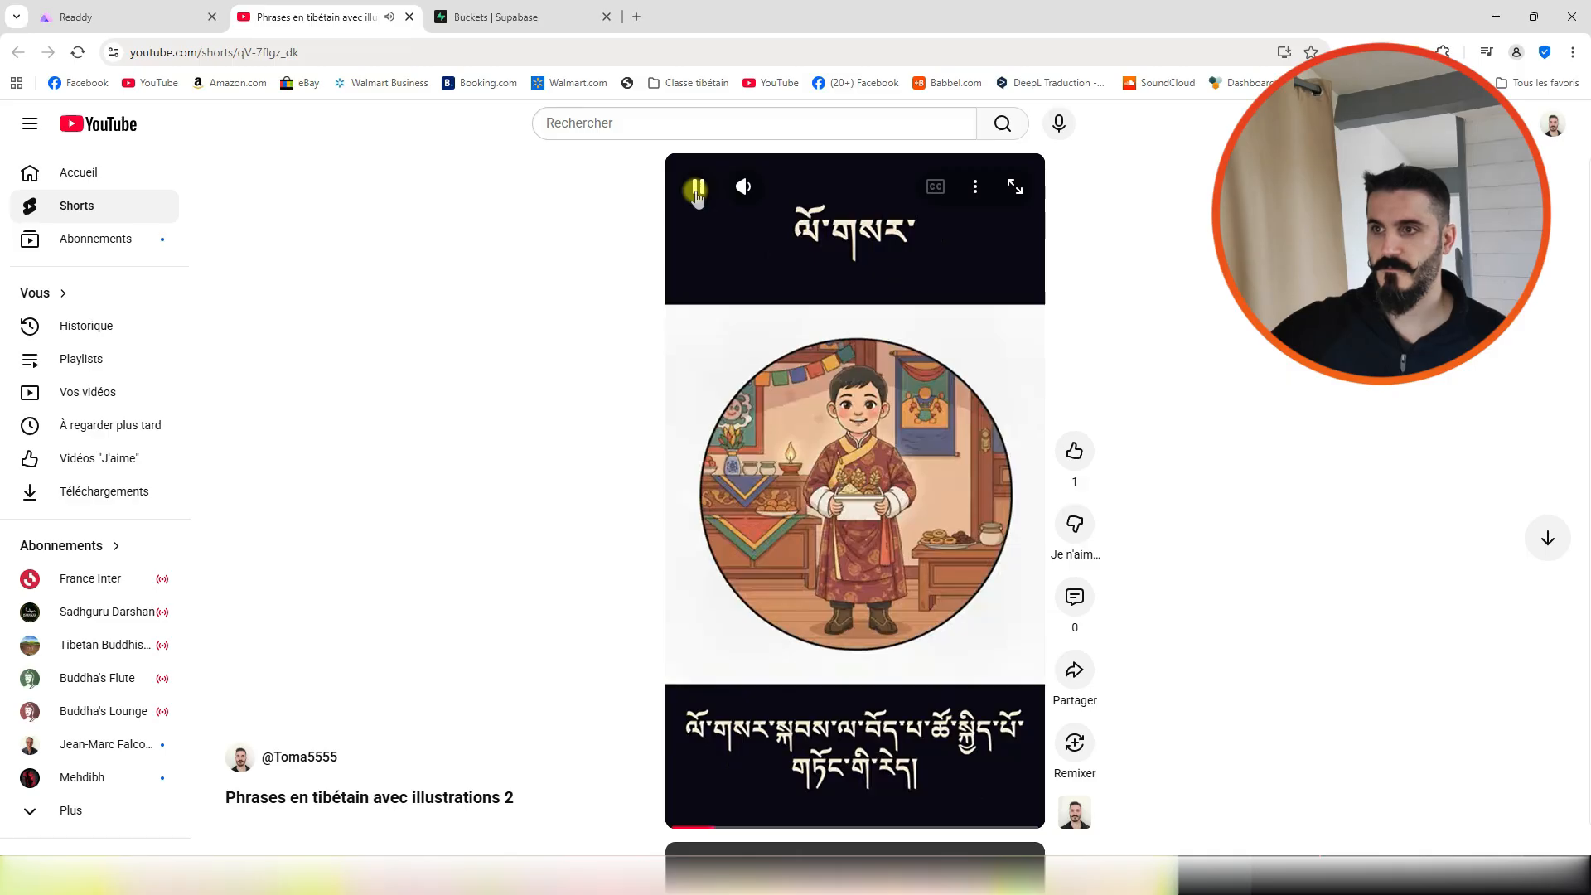
key(ctrl+w)
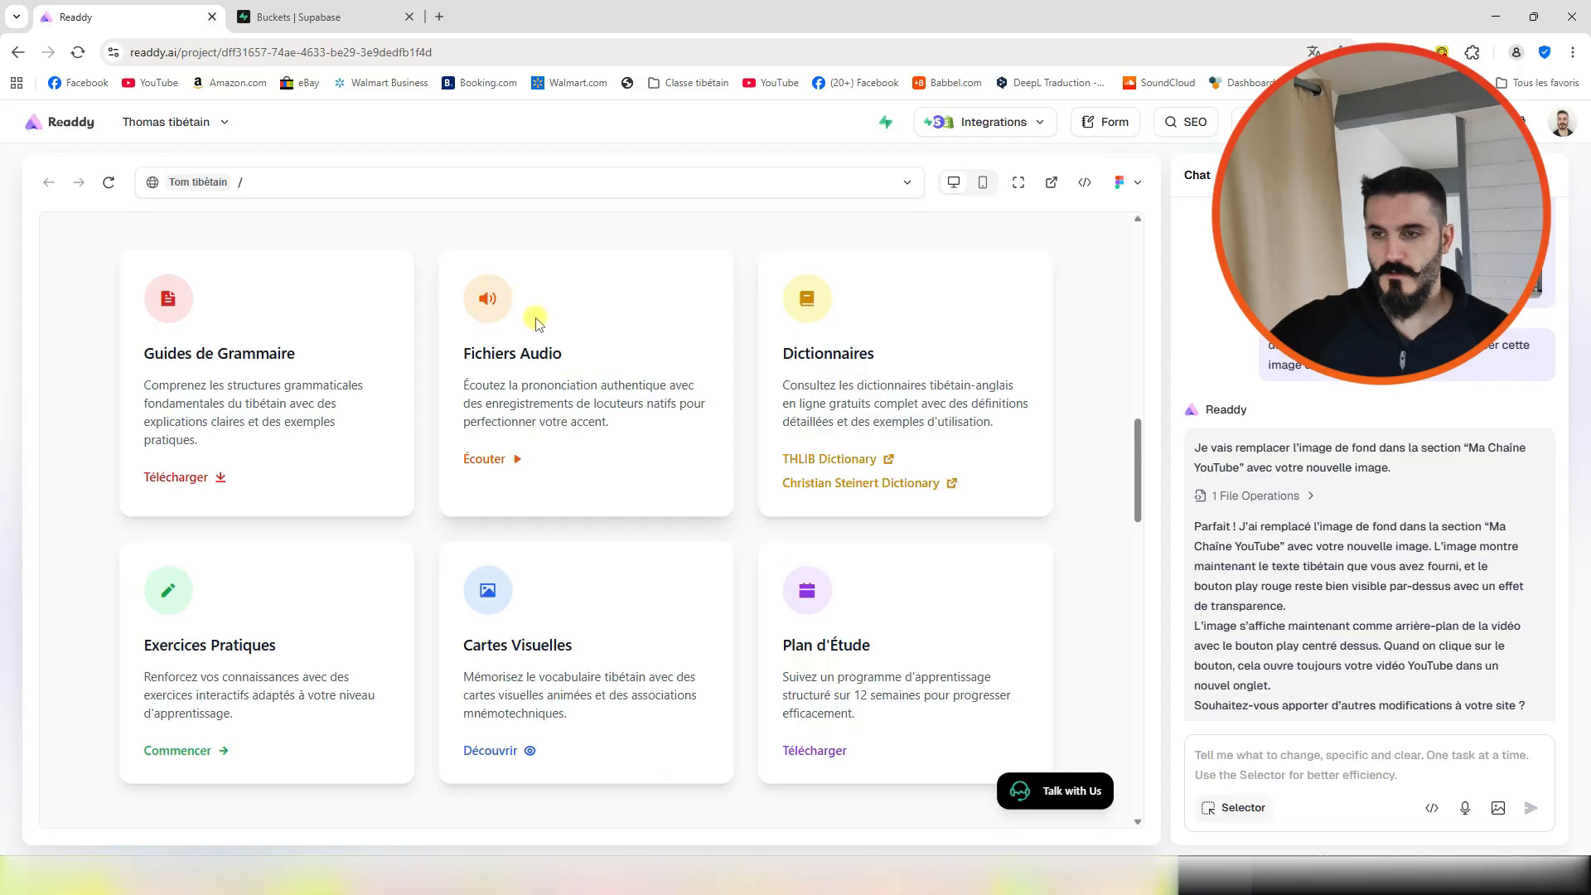
- Open the Fichiers Audio player and listen to the first Tibetan phrase
click(513, 461)
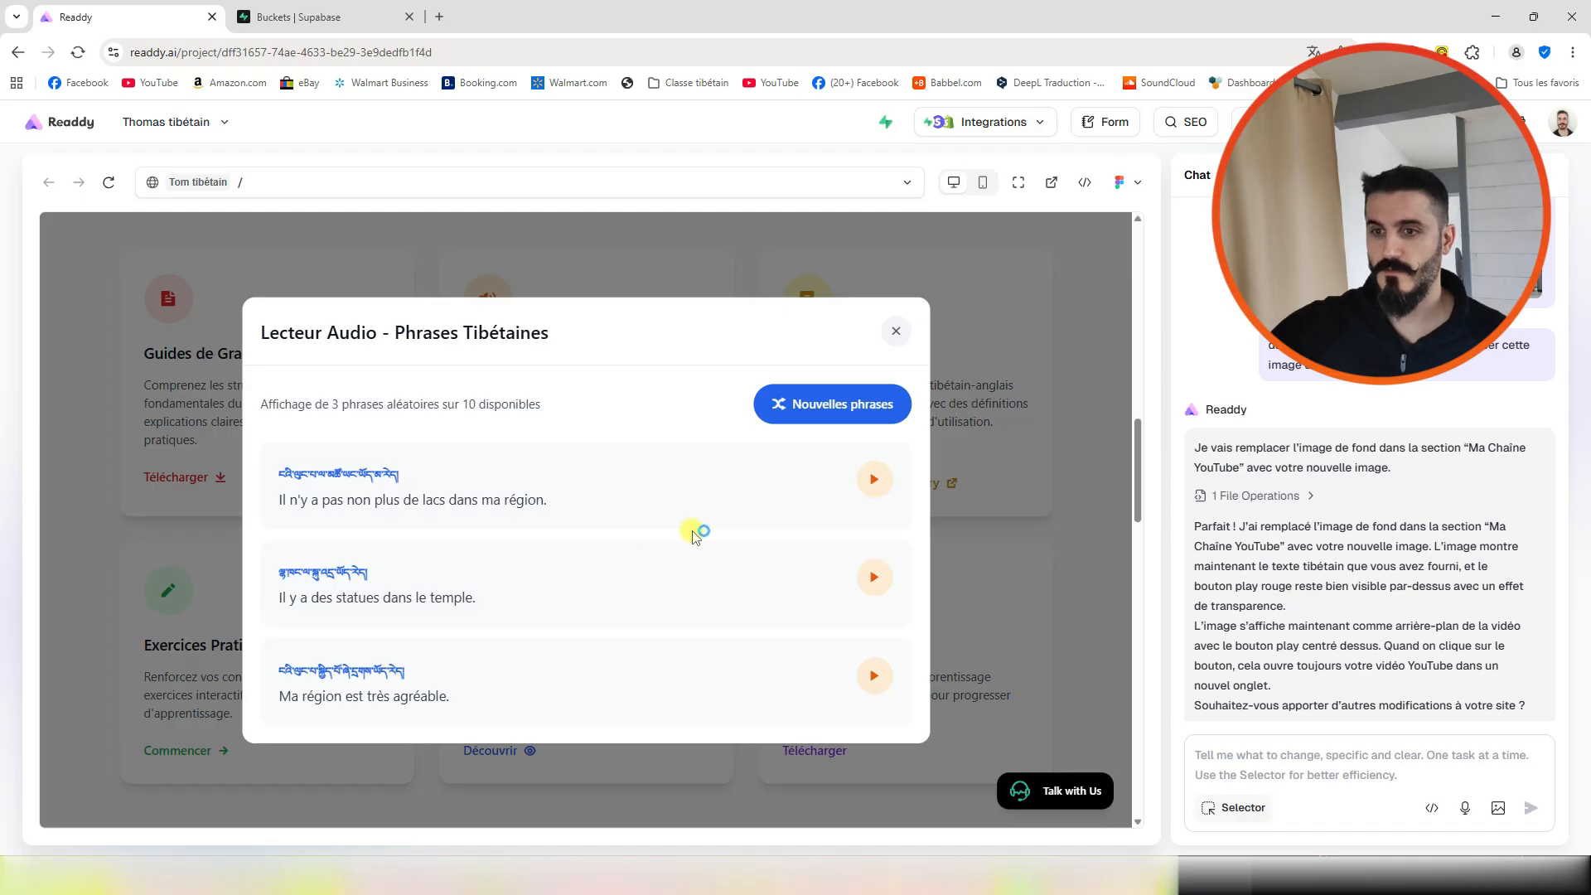
click(710, 485)
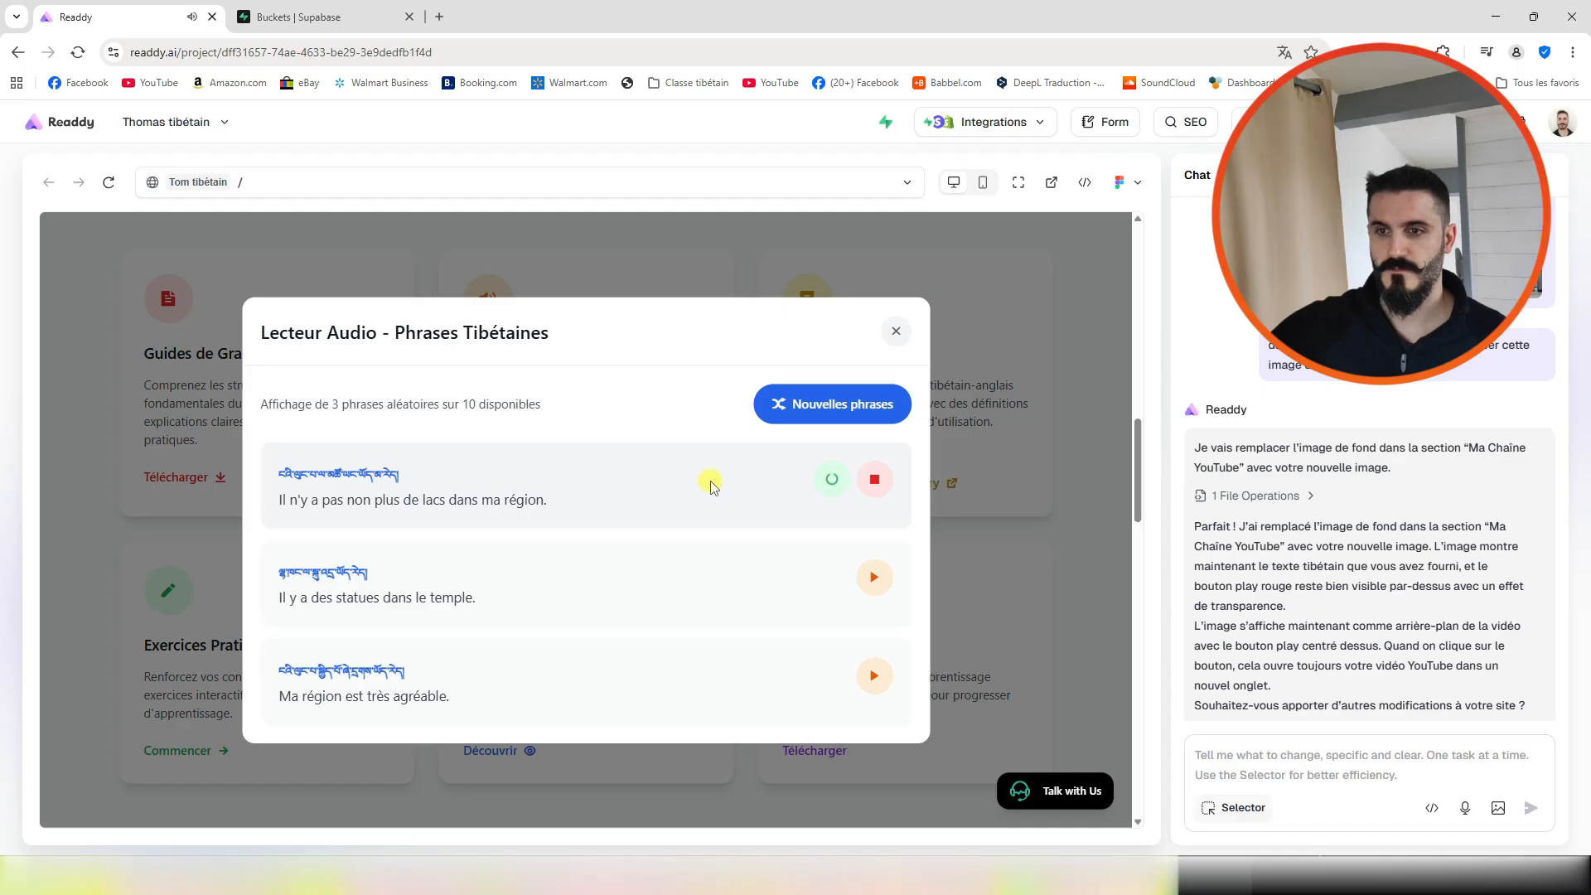
- Check the audio files in the Supabase bucket and the Série 2 folder, and play the 1-534b yogurt recording in iZotope RX
key(ctrl+Tab)
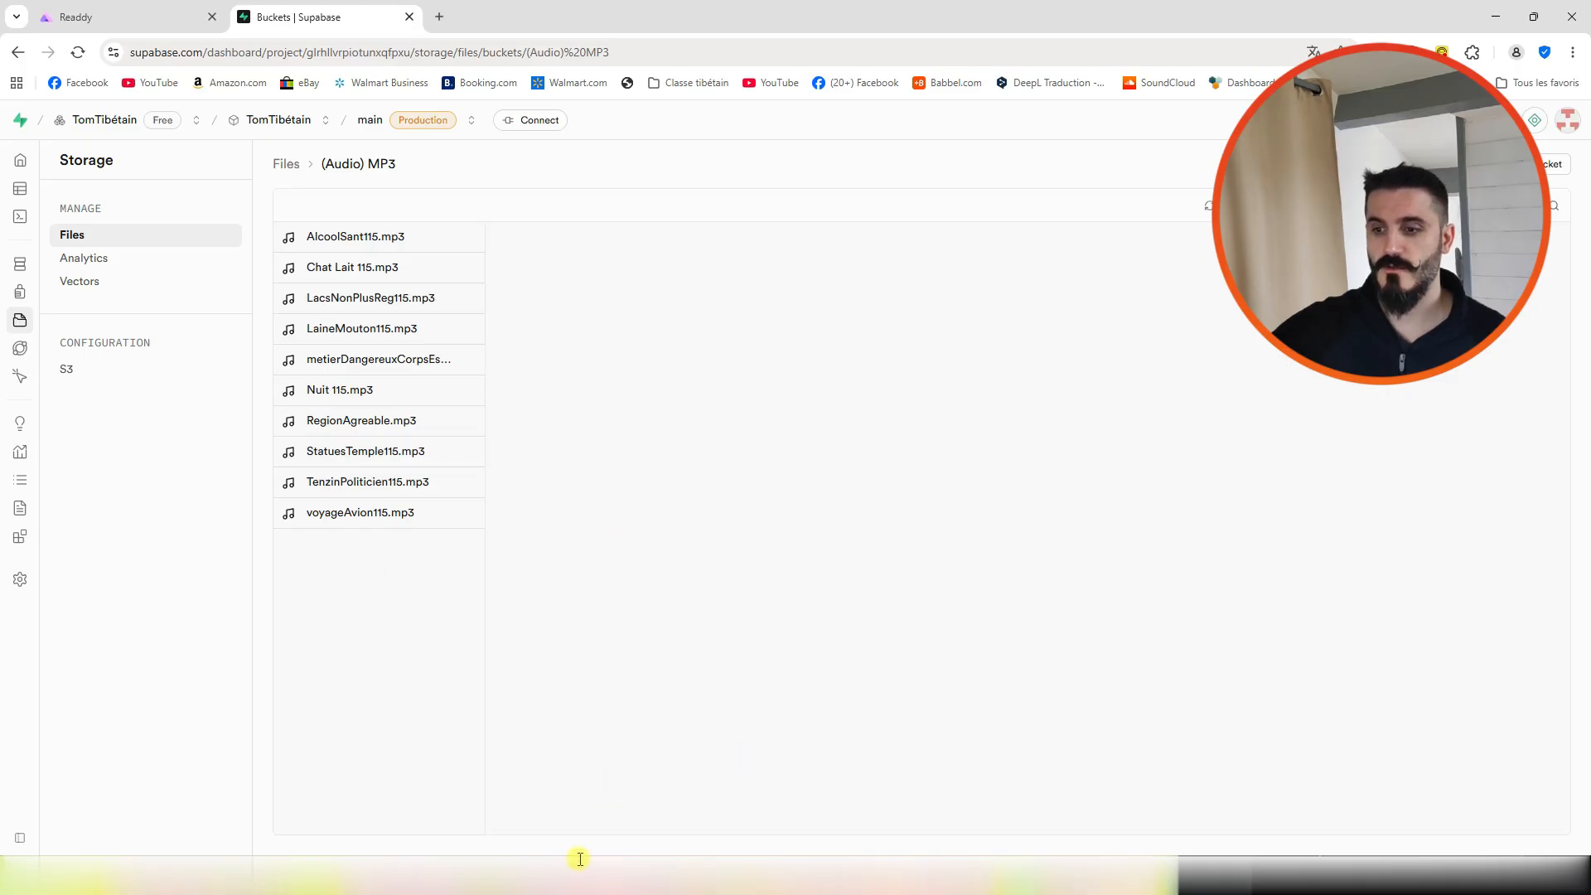
click(580, 859)
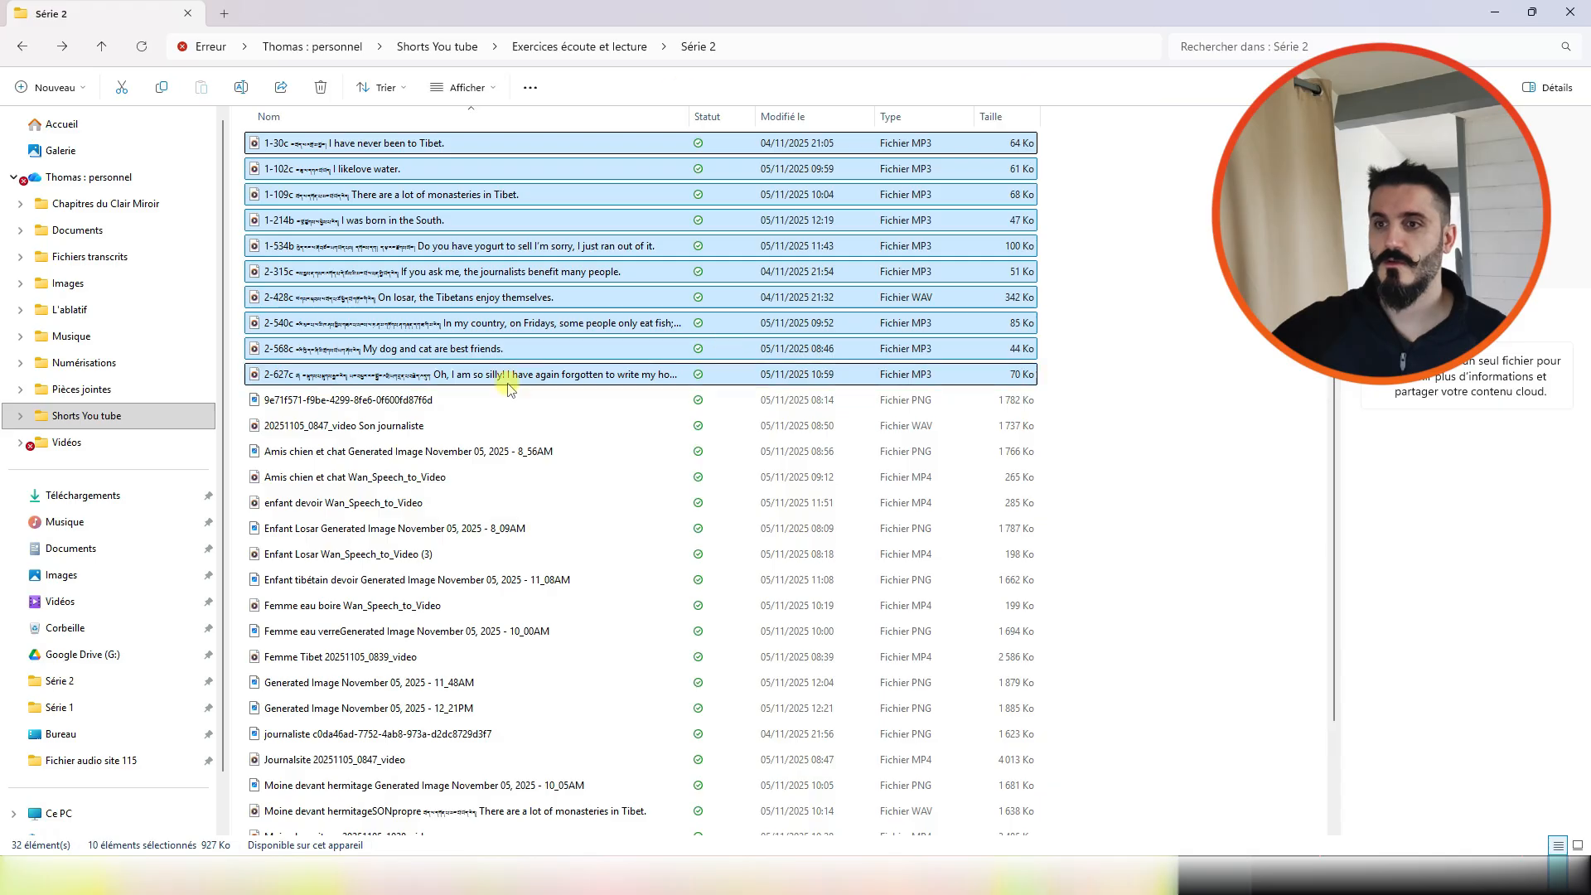
double_click(392, 19)
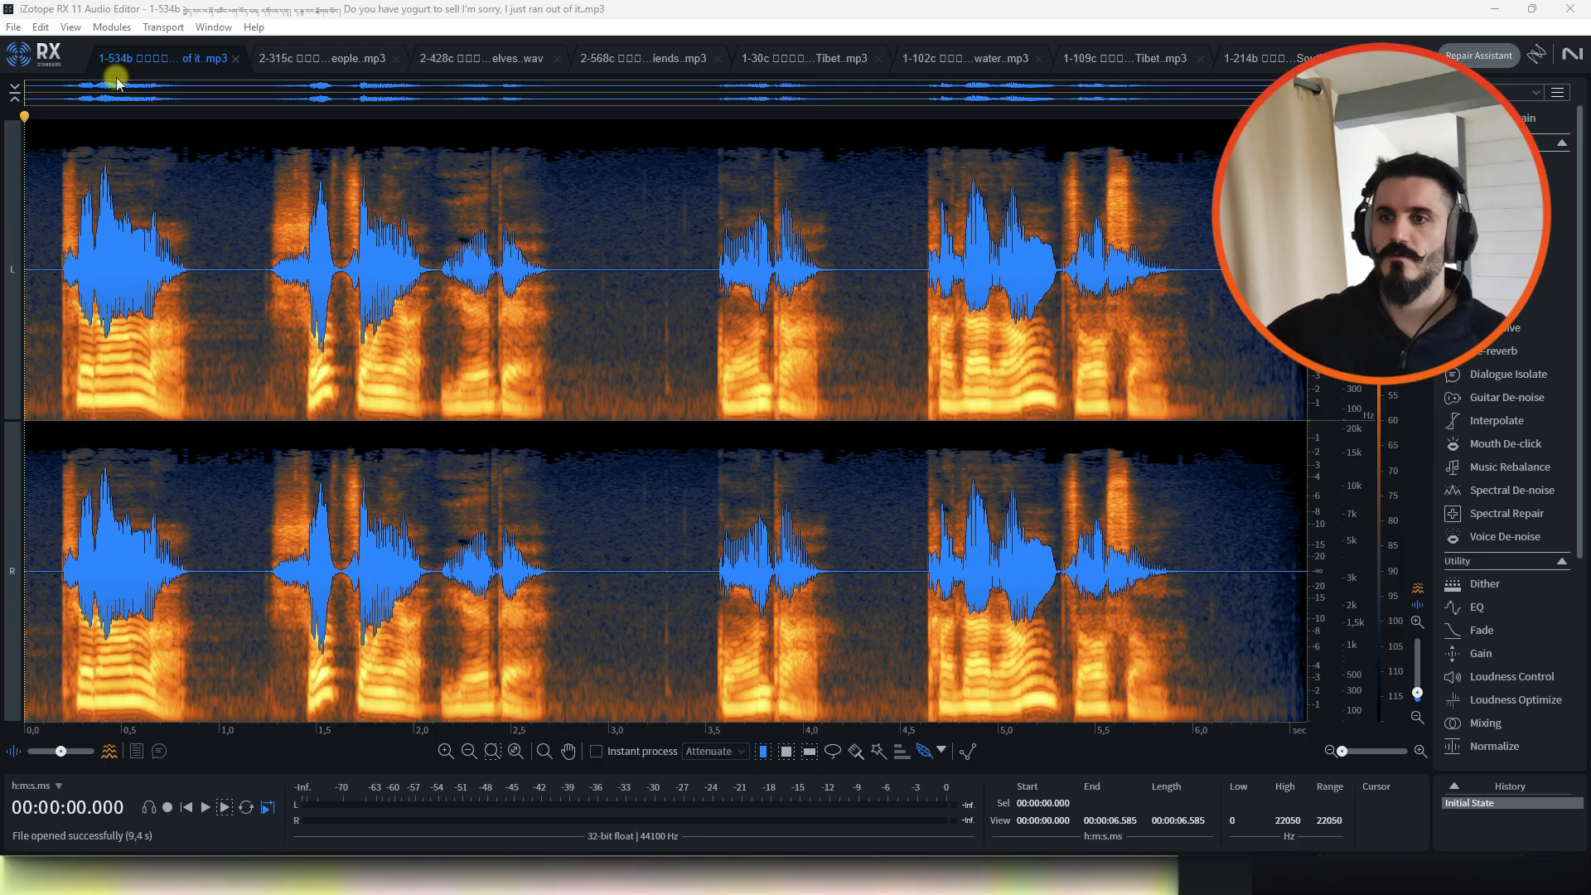
click(225, 806)
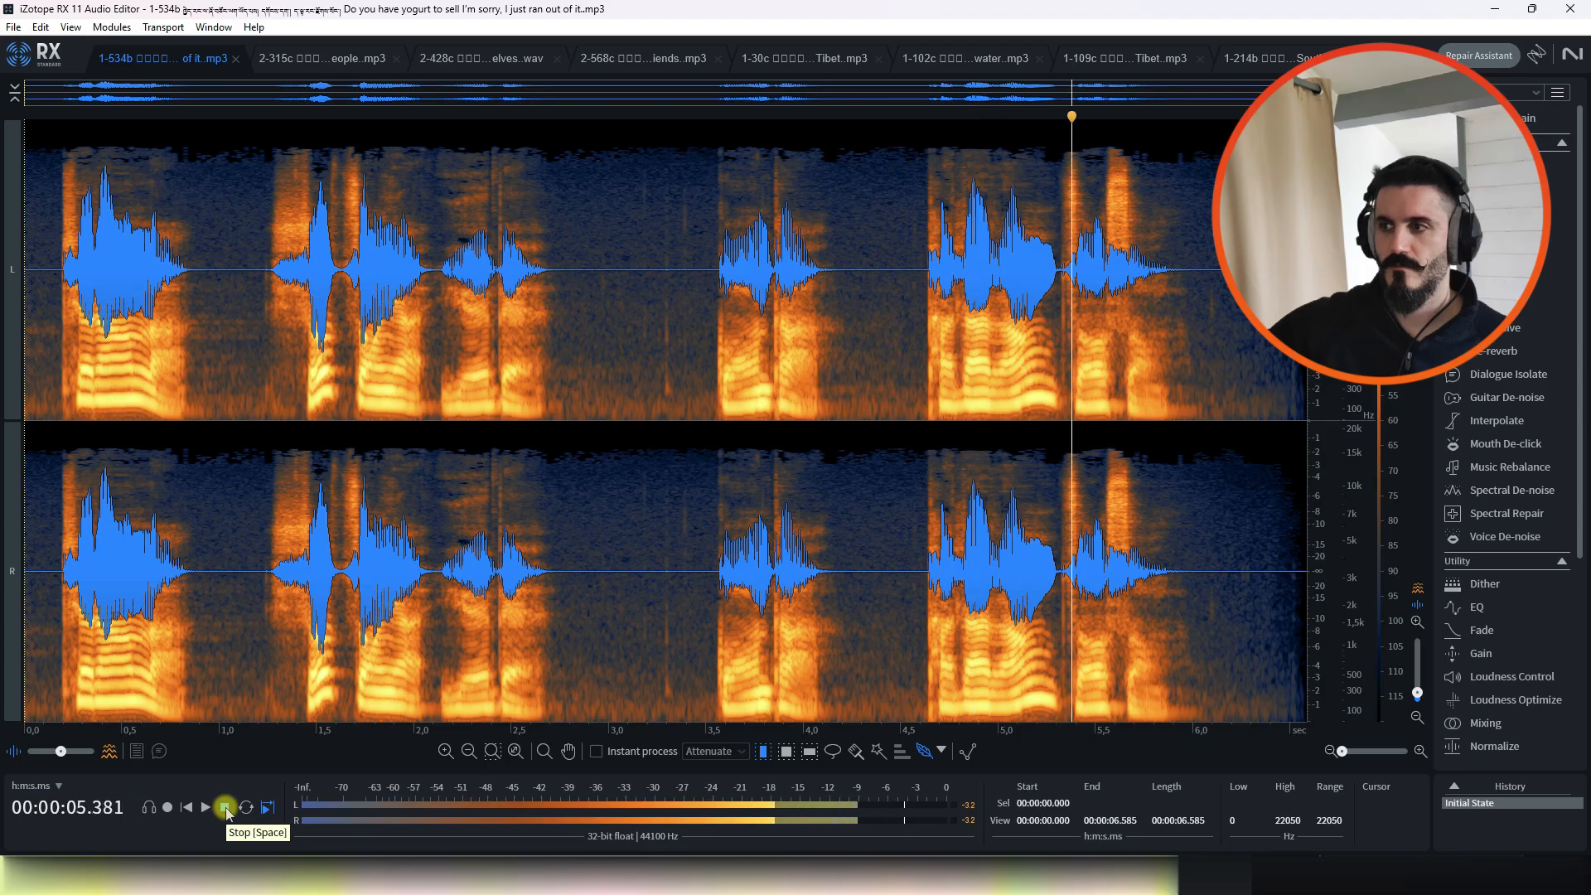
click(224, 806)
- Export the yogurt recording to the Série2 folder as AchatYaourt115, a variable bit rate MP3 at Q level 6 (~115 kbps)
click(16, 28)
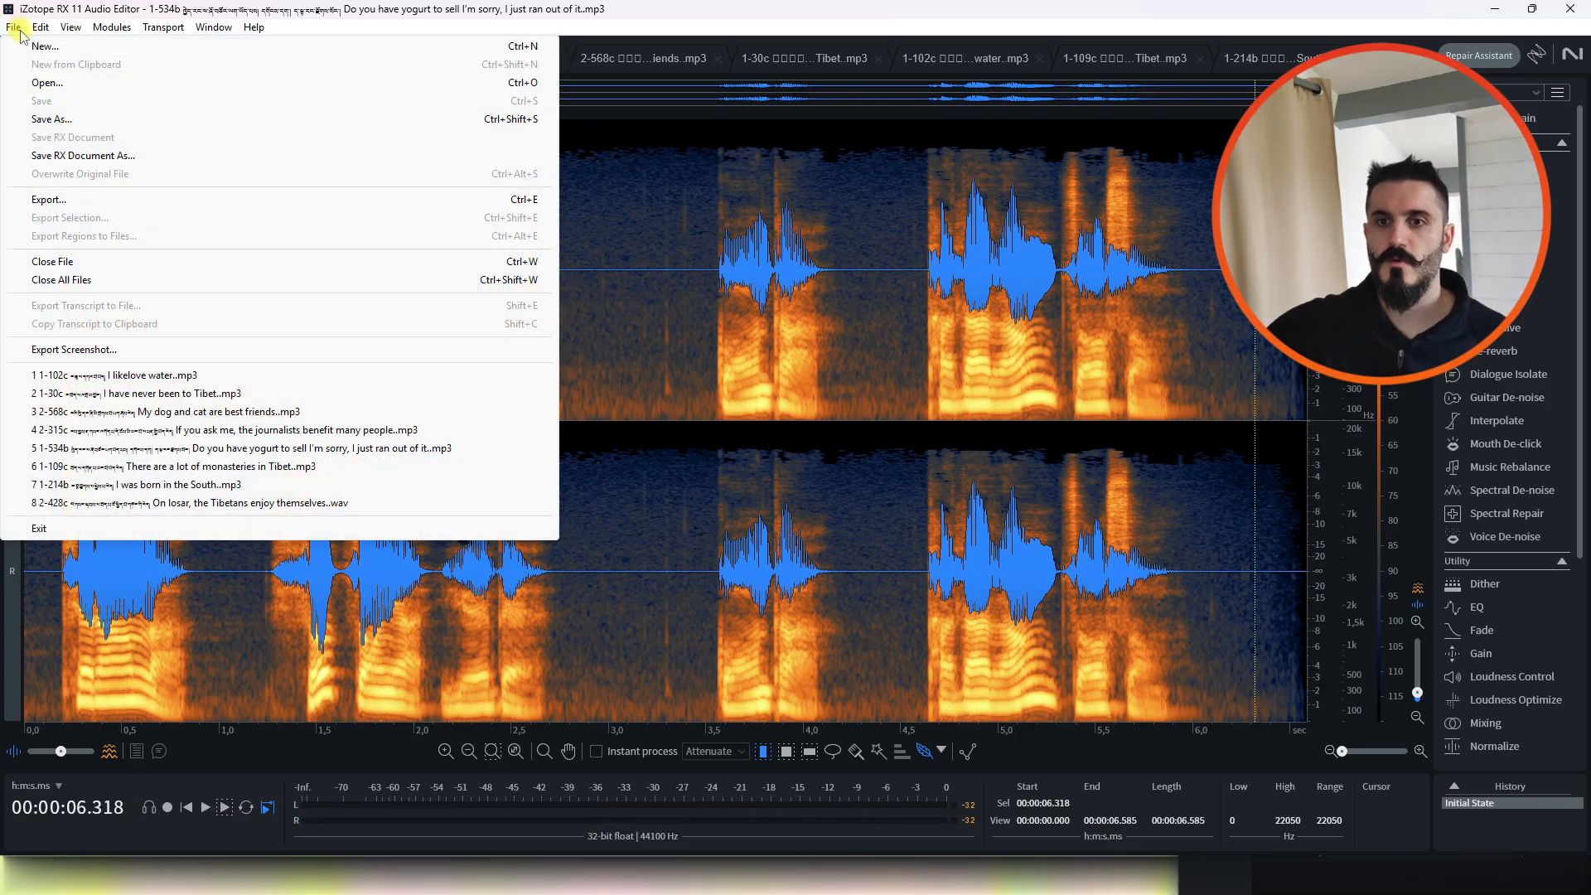
click(48, 200)
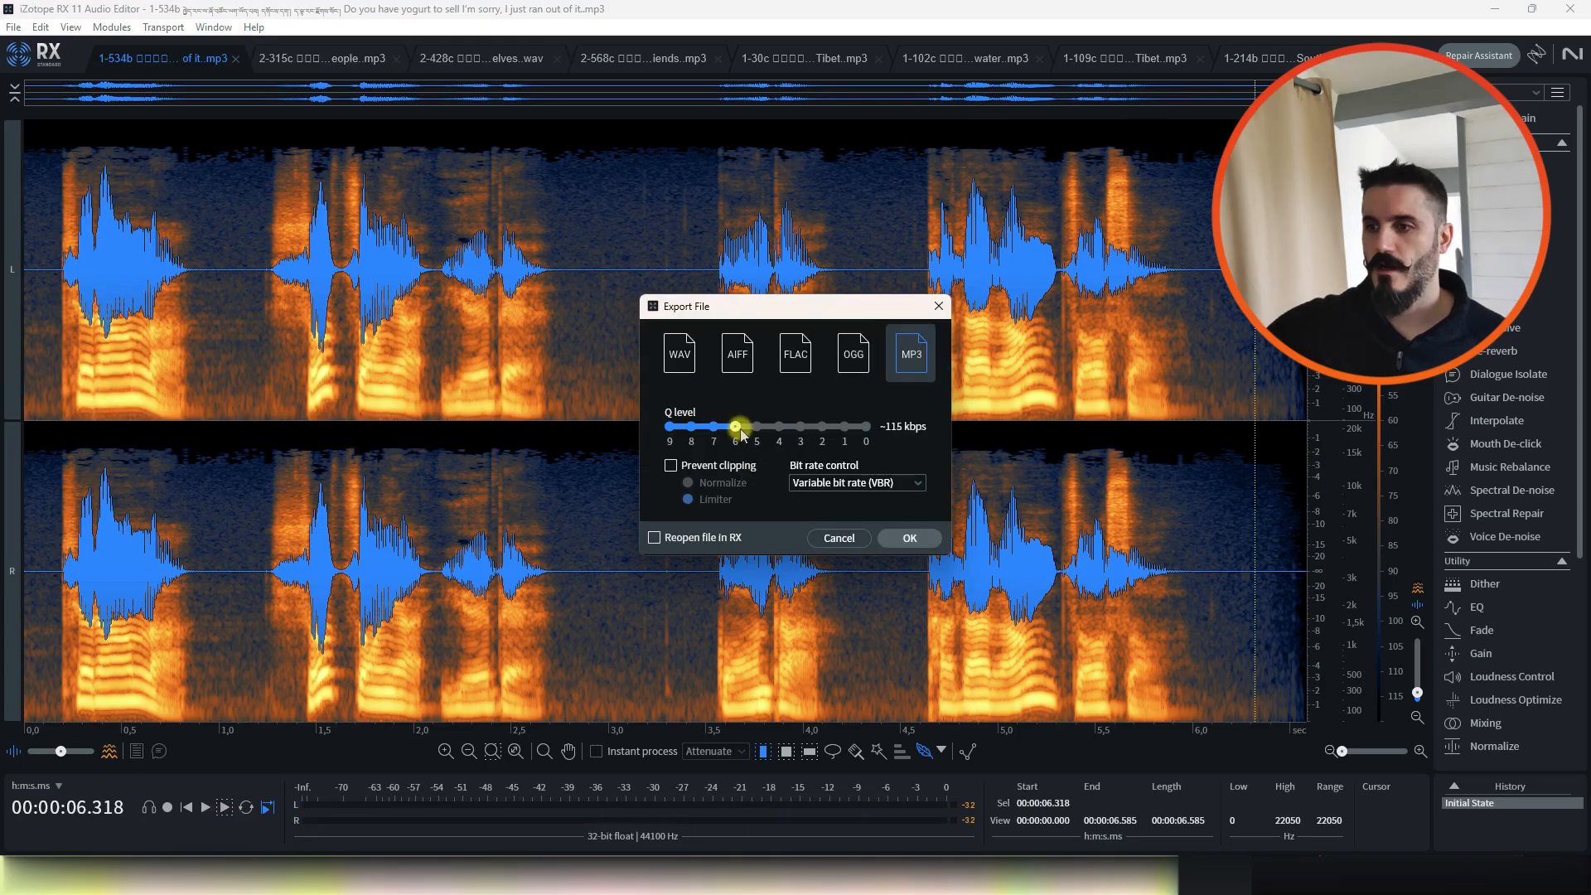
drag(741, 434, 907, 437)
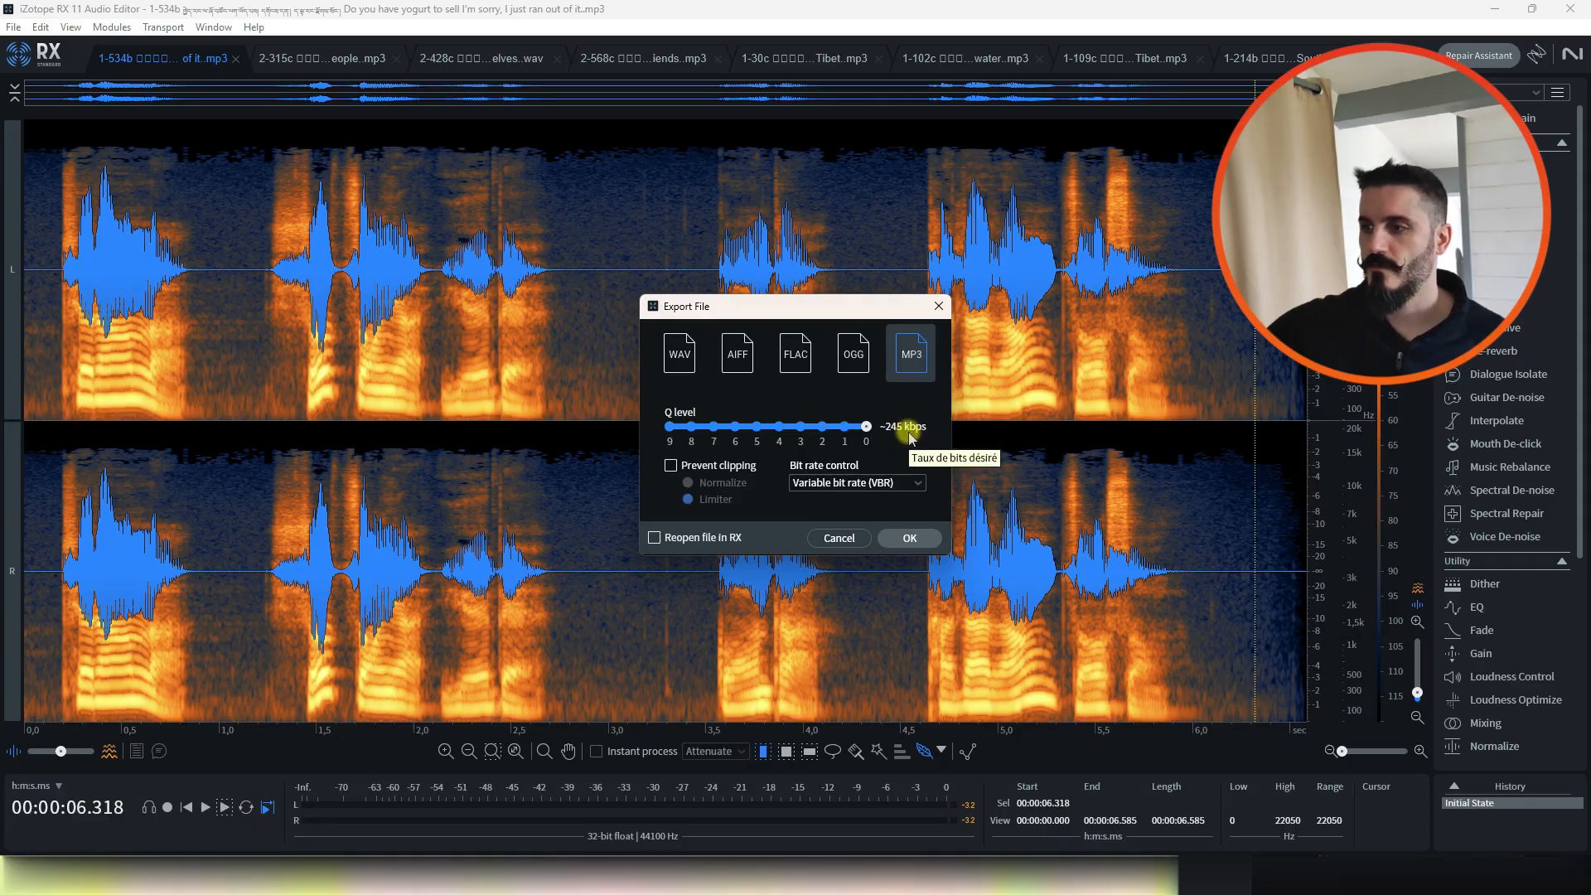
drag(866, 426, 741, 427)
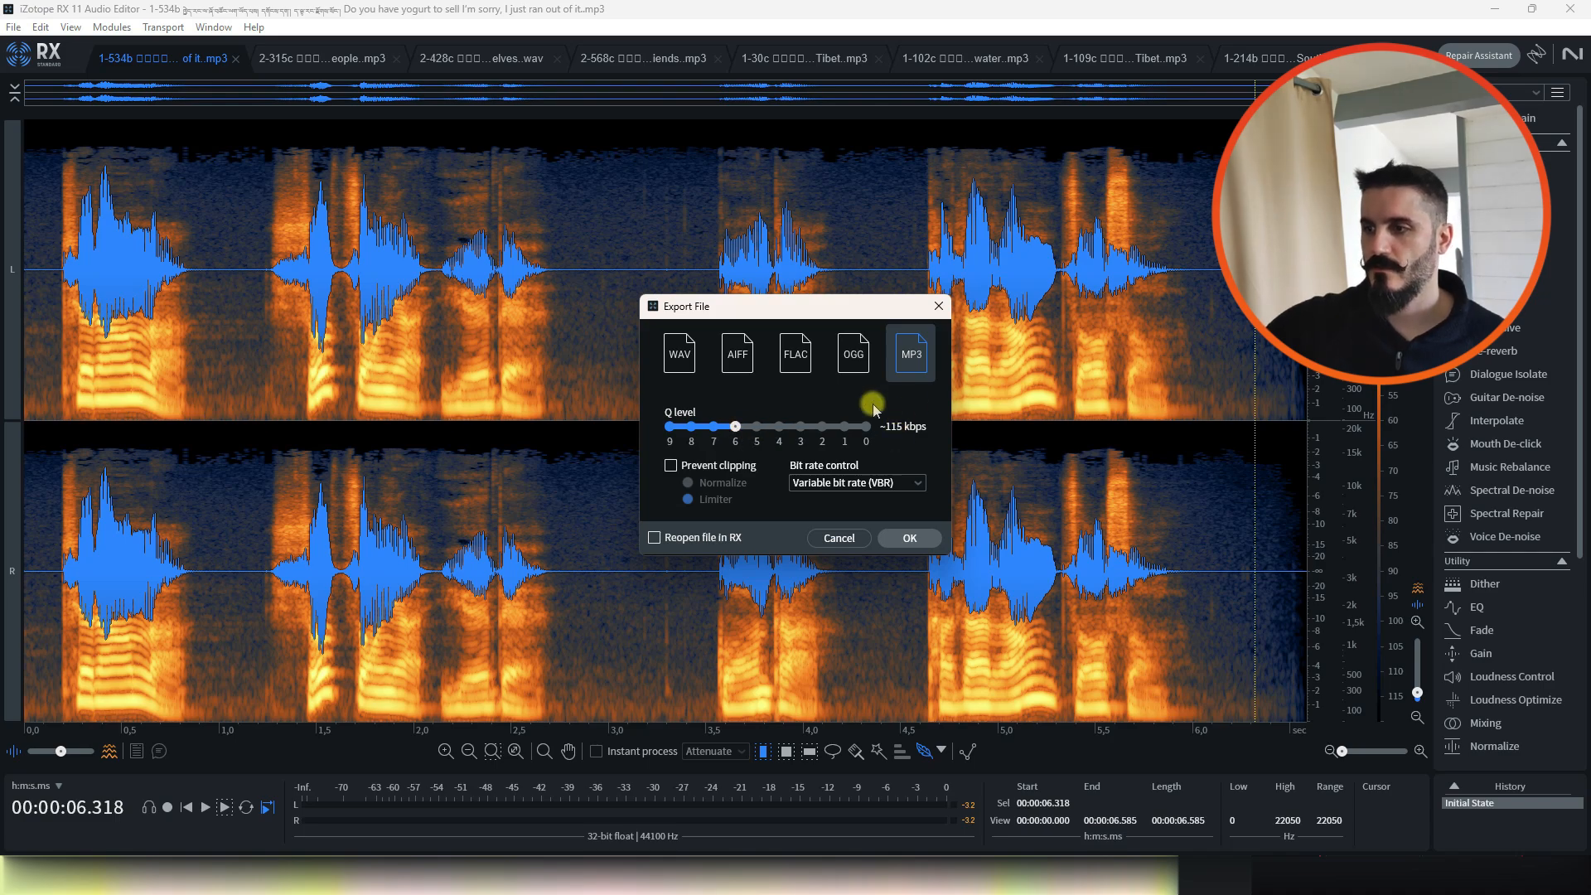
click(906, 538)
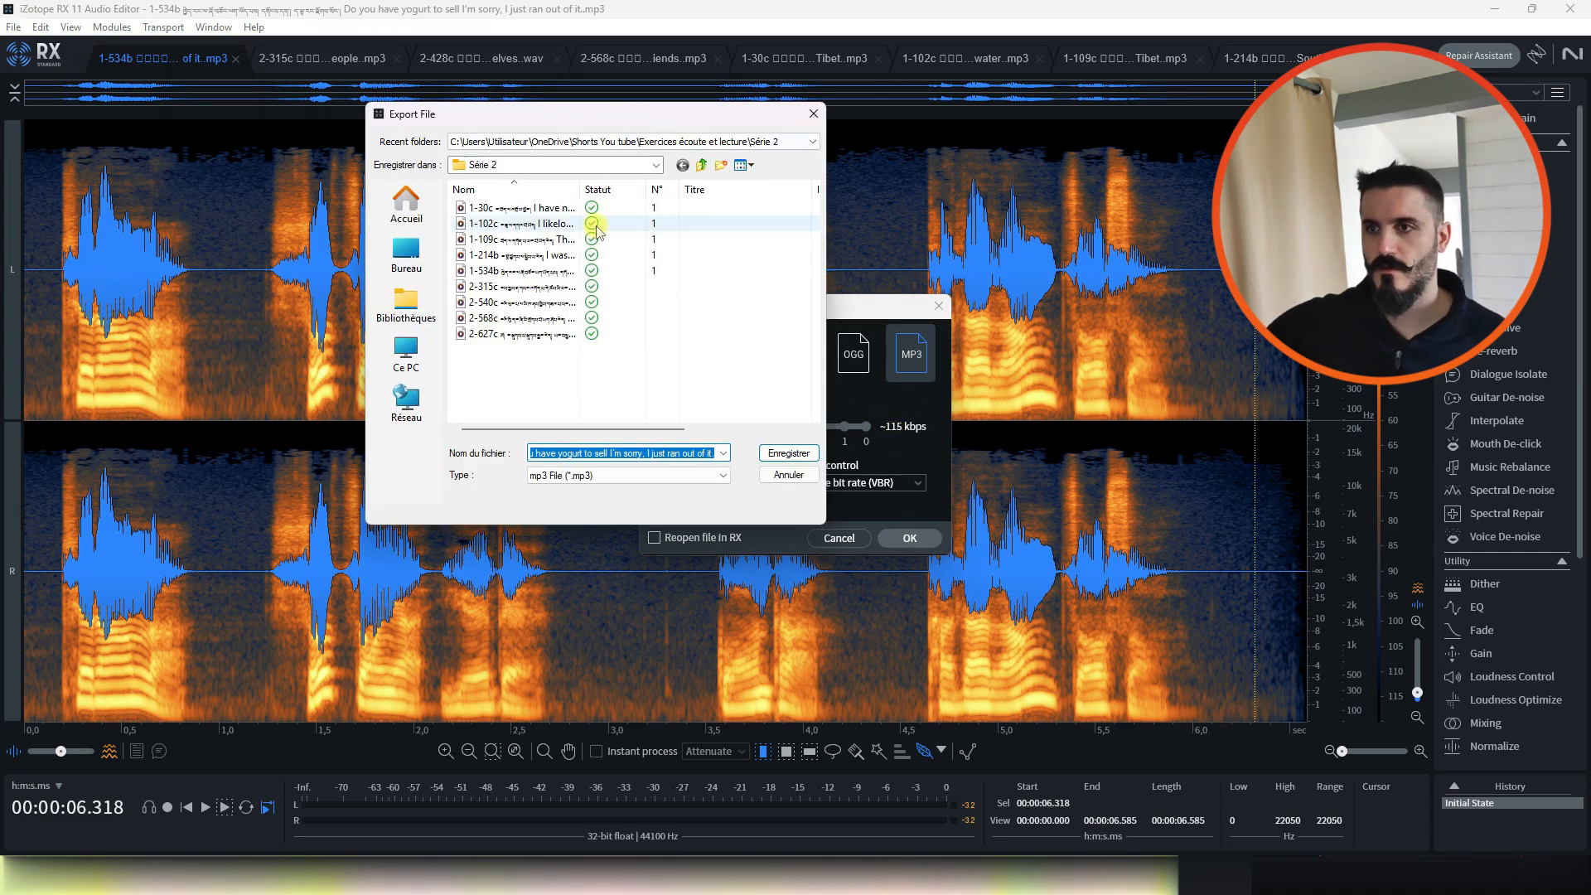
click(702, 165)
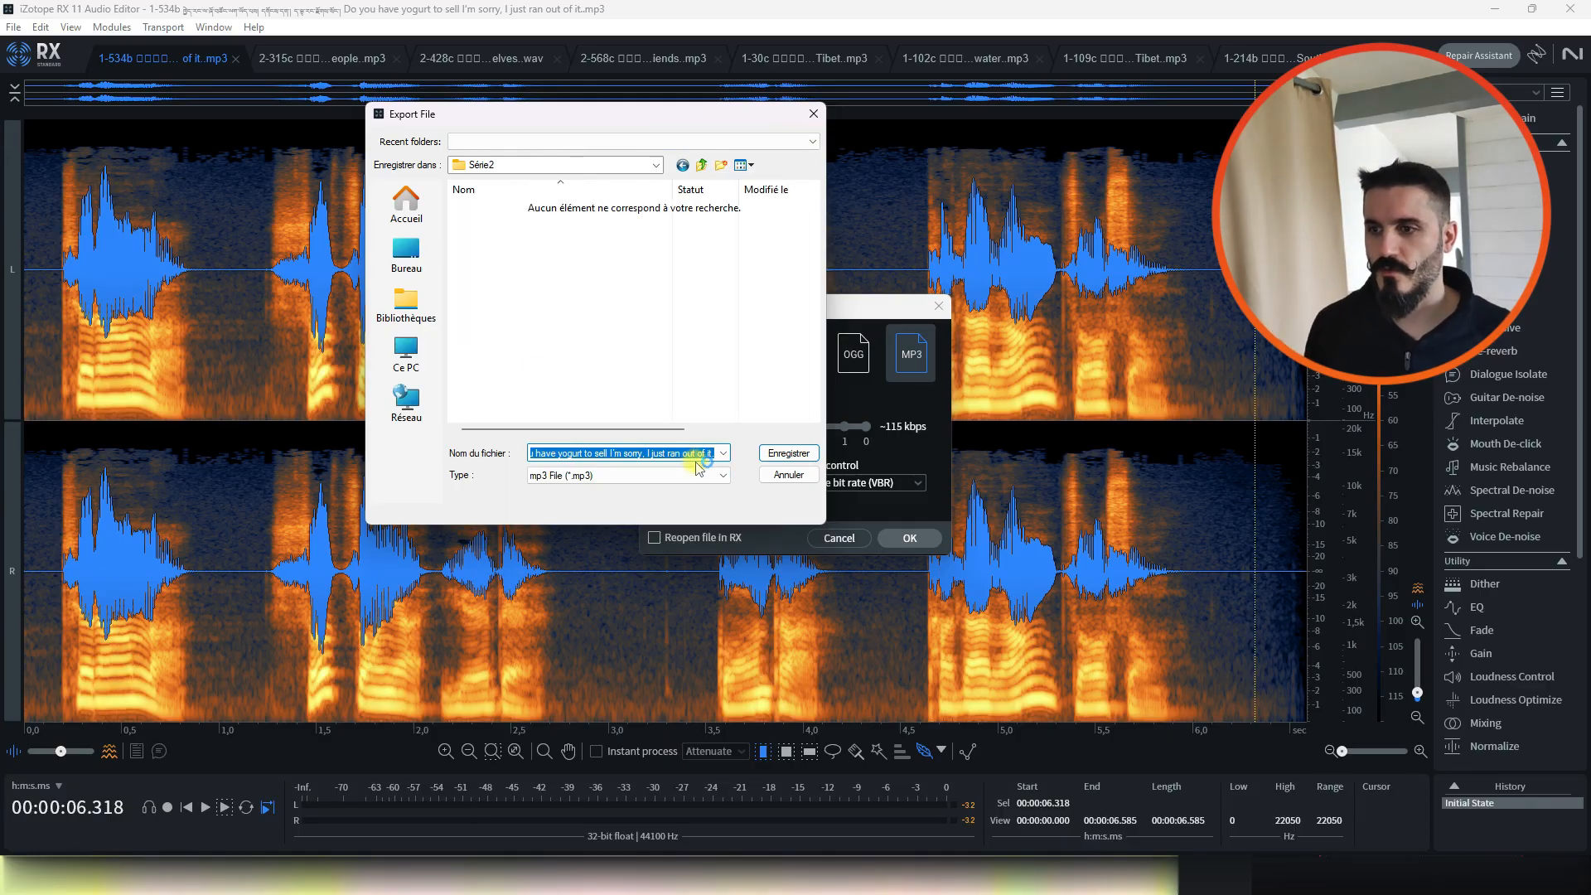
text(AchatYaourt1)
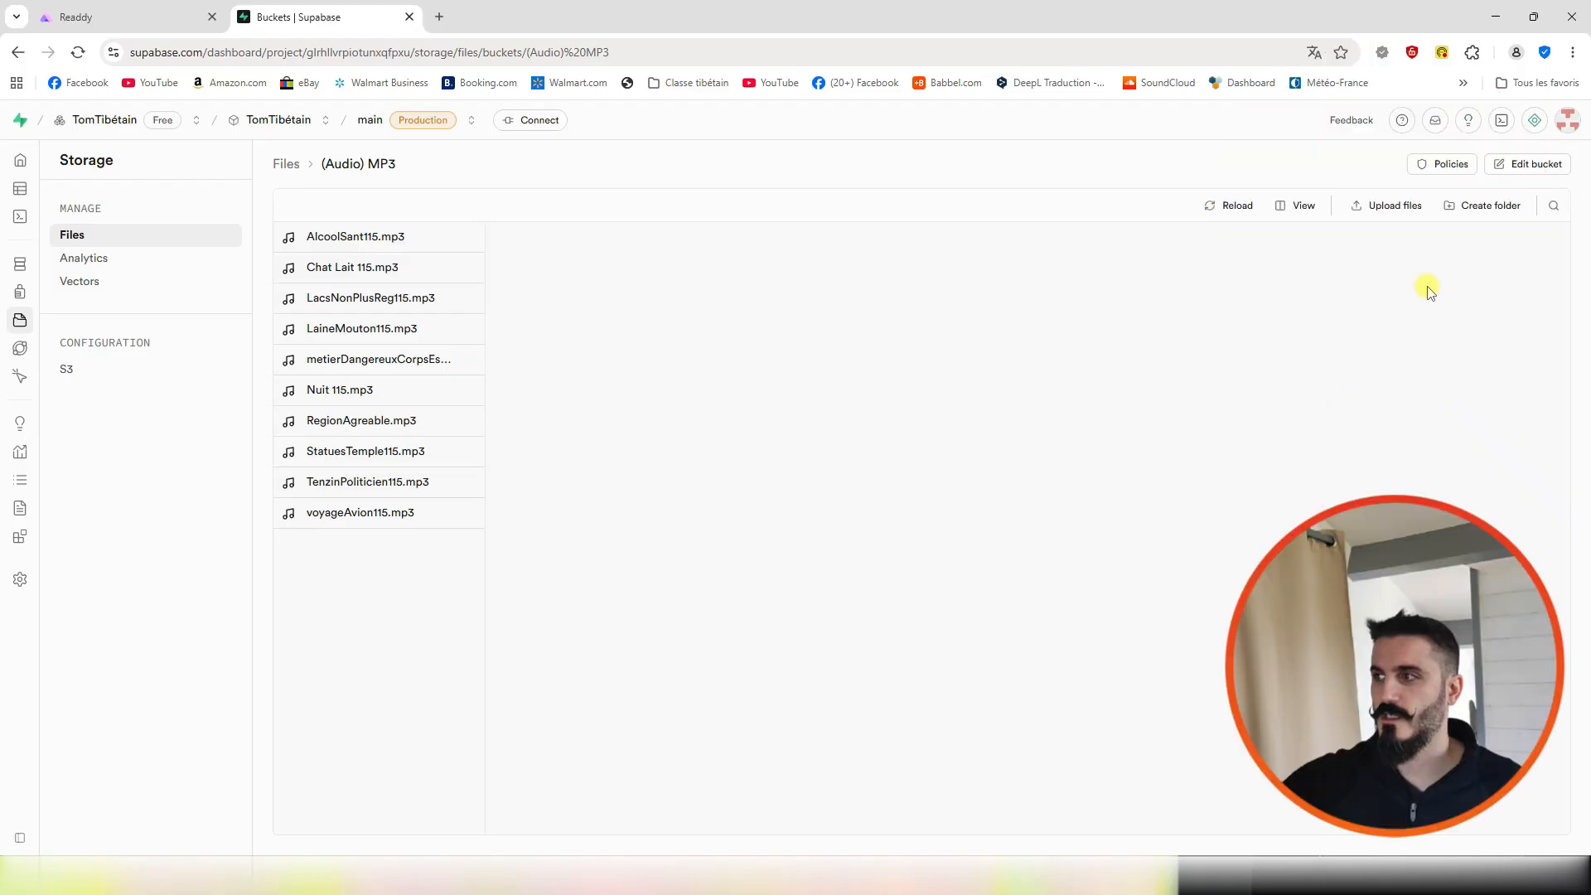
- Switch to Supabase, upload AchatYaourt115.mp3 to the (Audio) MP3 bucket and play it to check the sound
click(1388, 214)
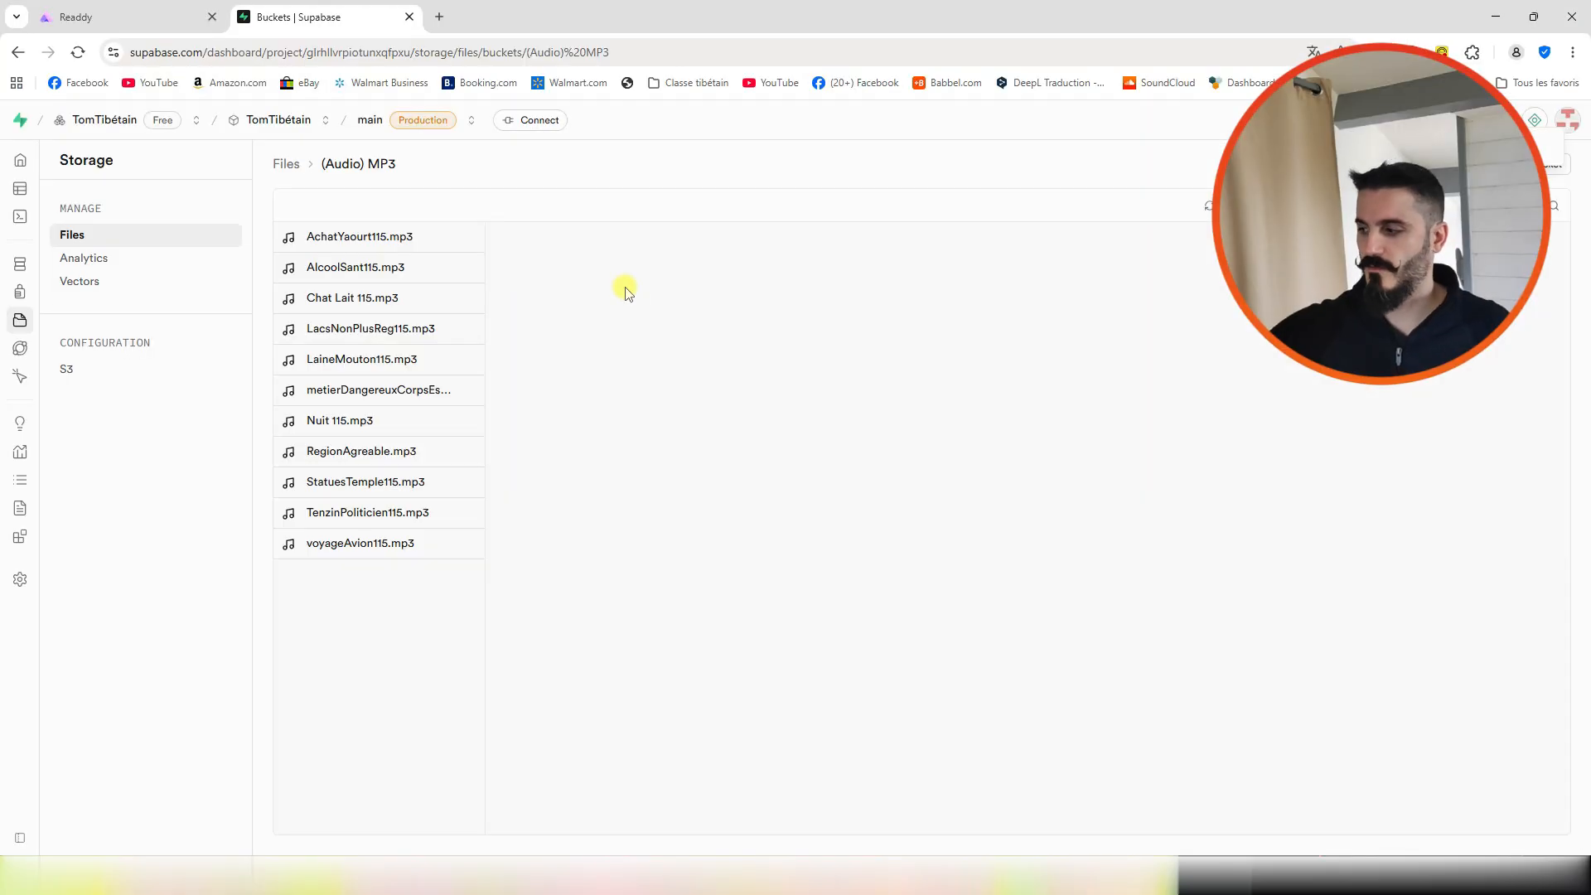
click(347, 236)
click(1268, 380)
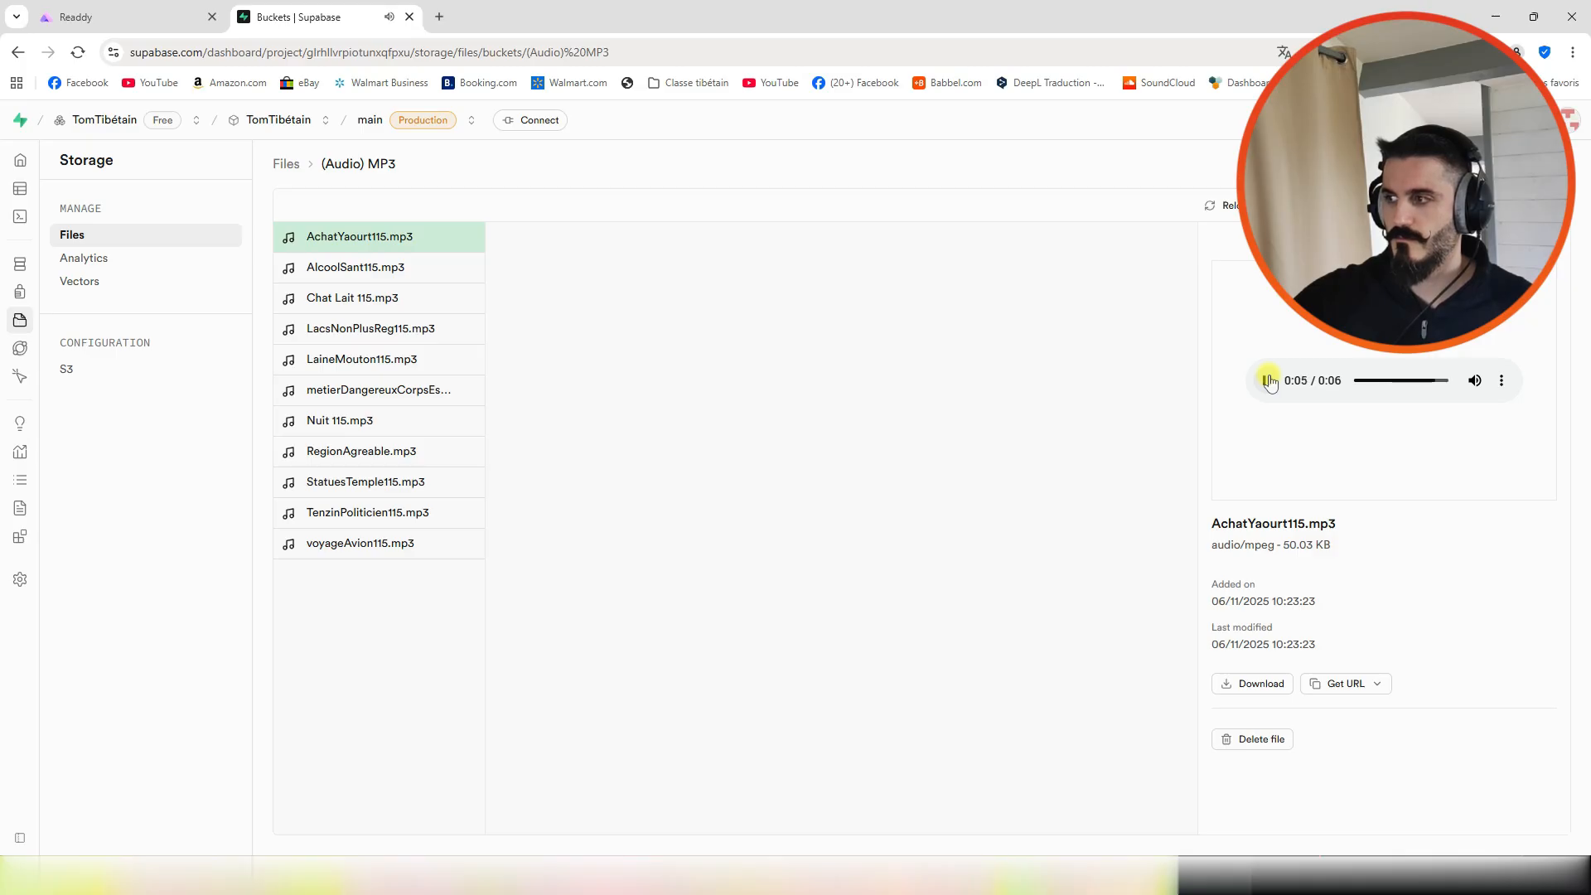
- Get a signed URL for AchatYaourt115.mp3 with a custom expiry of 100 years
click(470, 237)
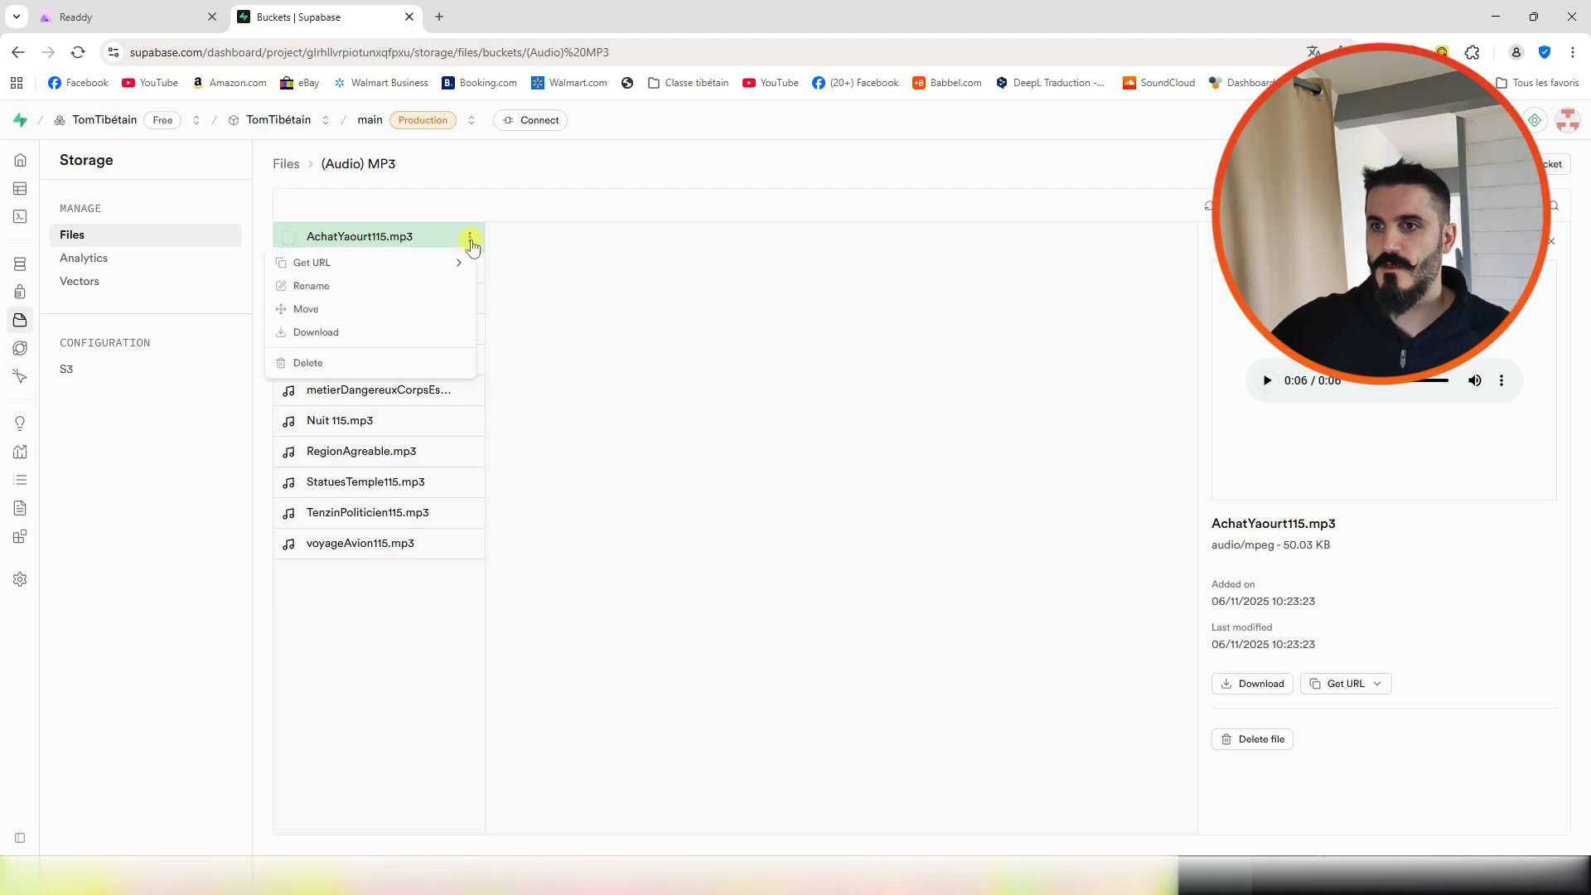
mouse_move(448, 264)
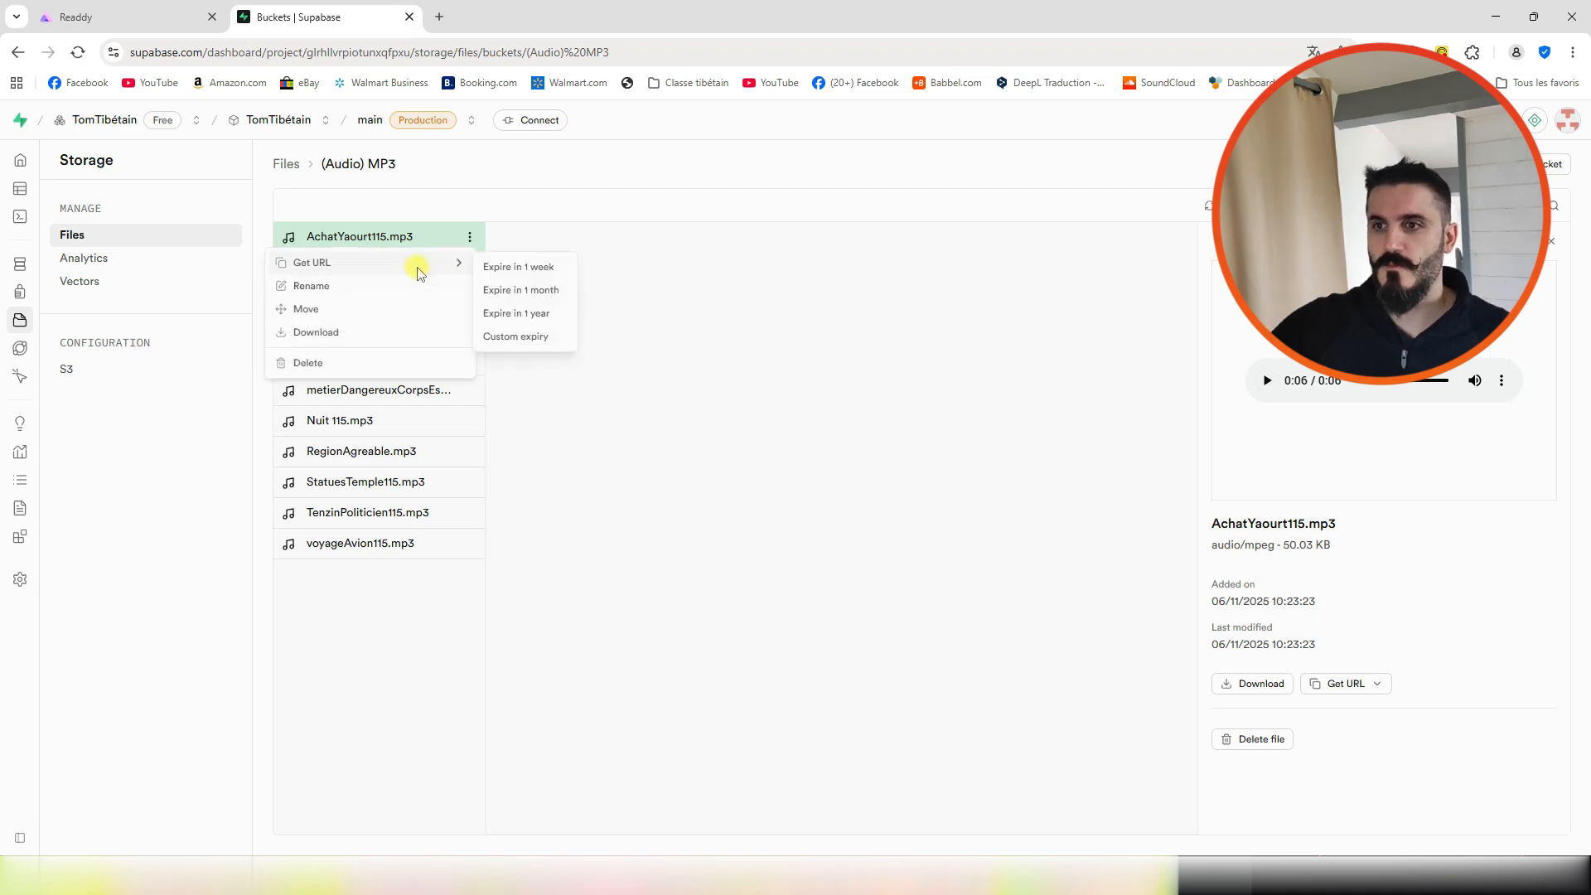
click(530, 338)
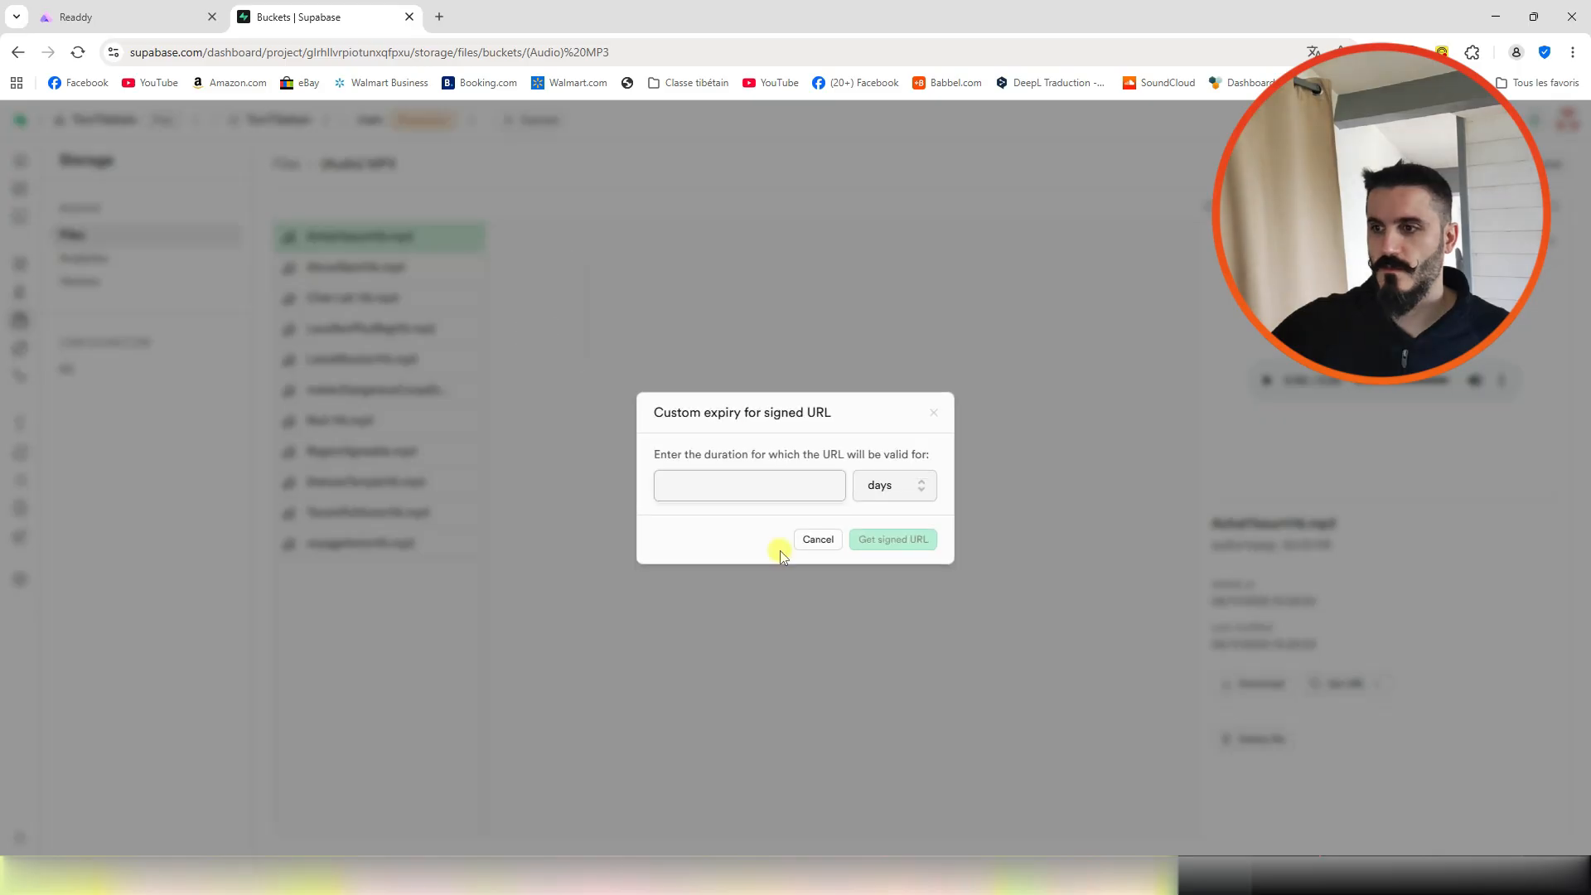
text(1)
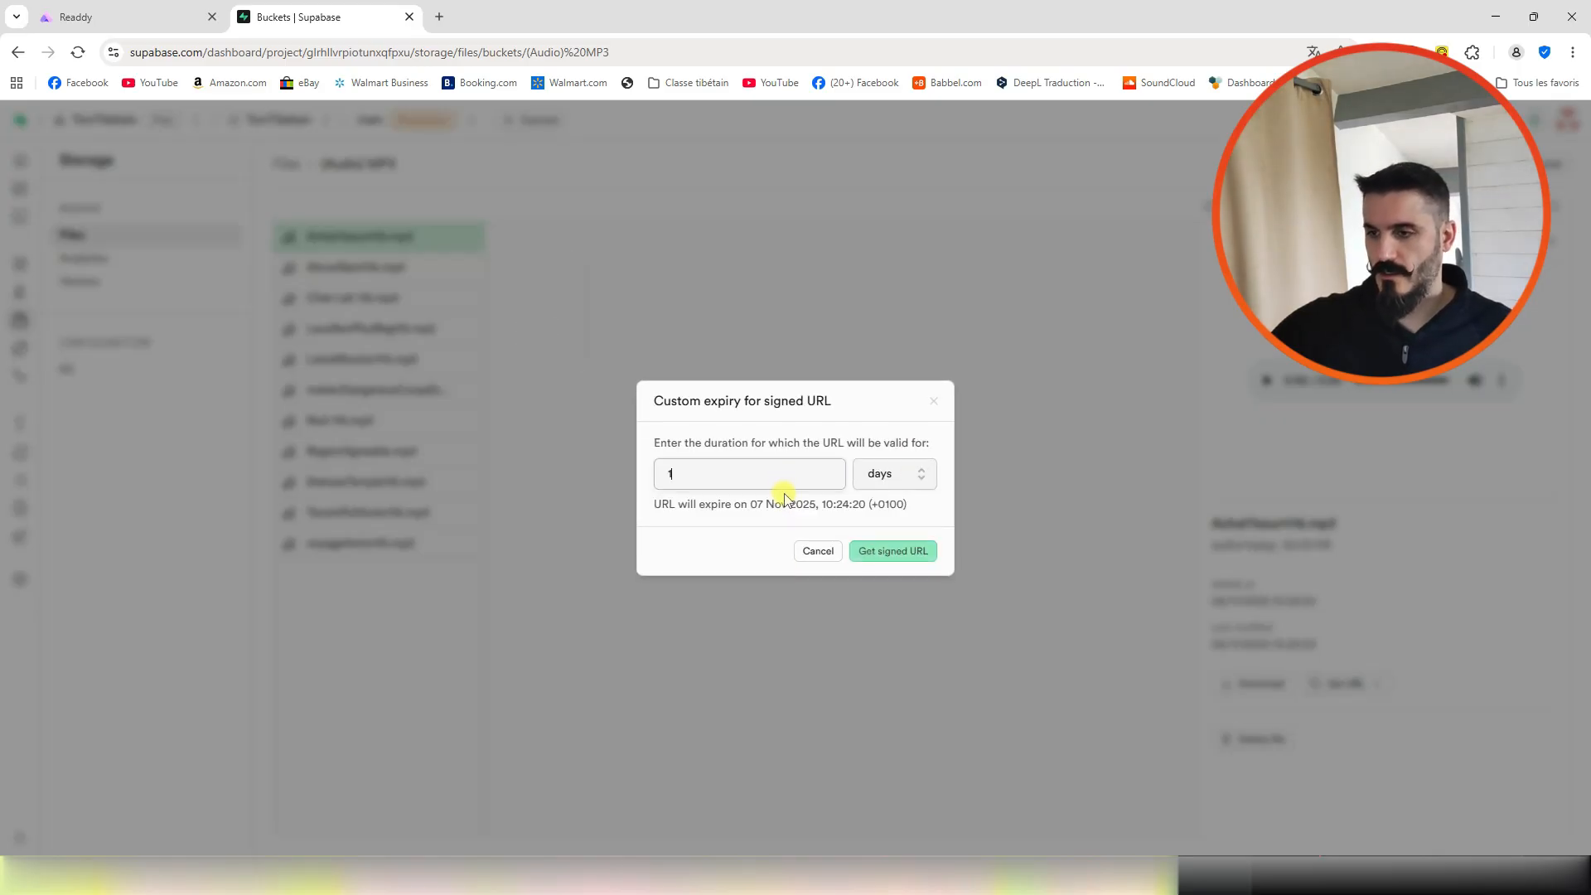
text(00)
click(906, 478)
click(898, 614)
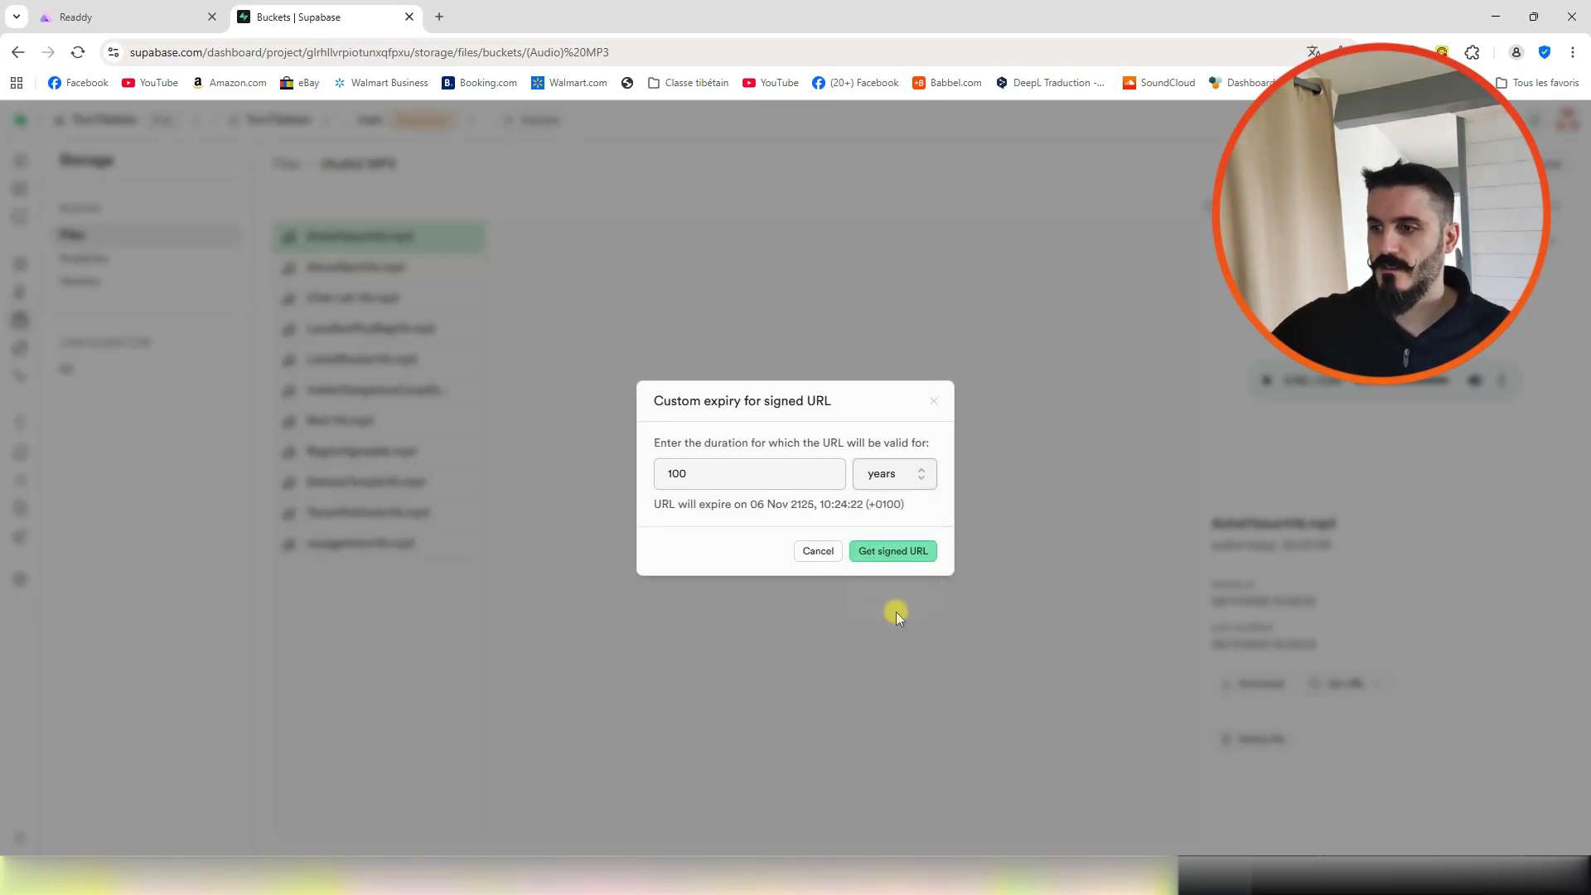
click(892, 551)
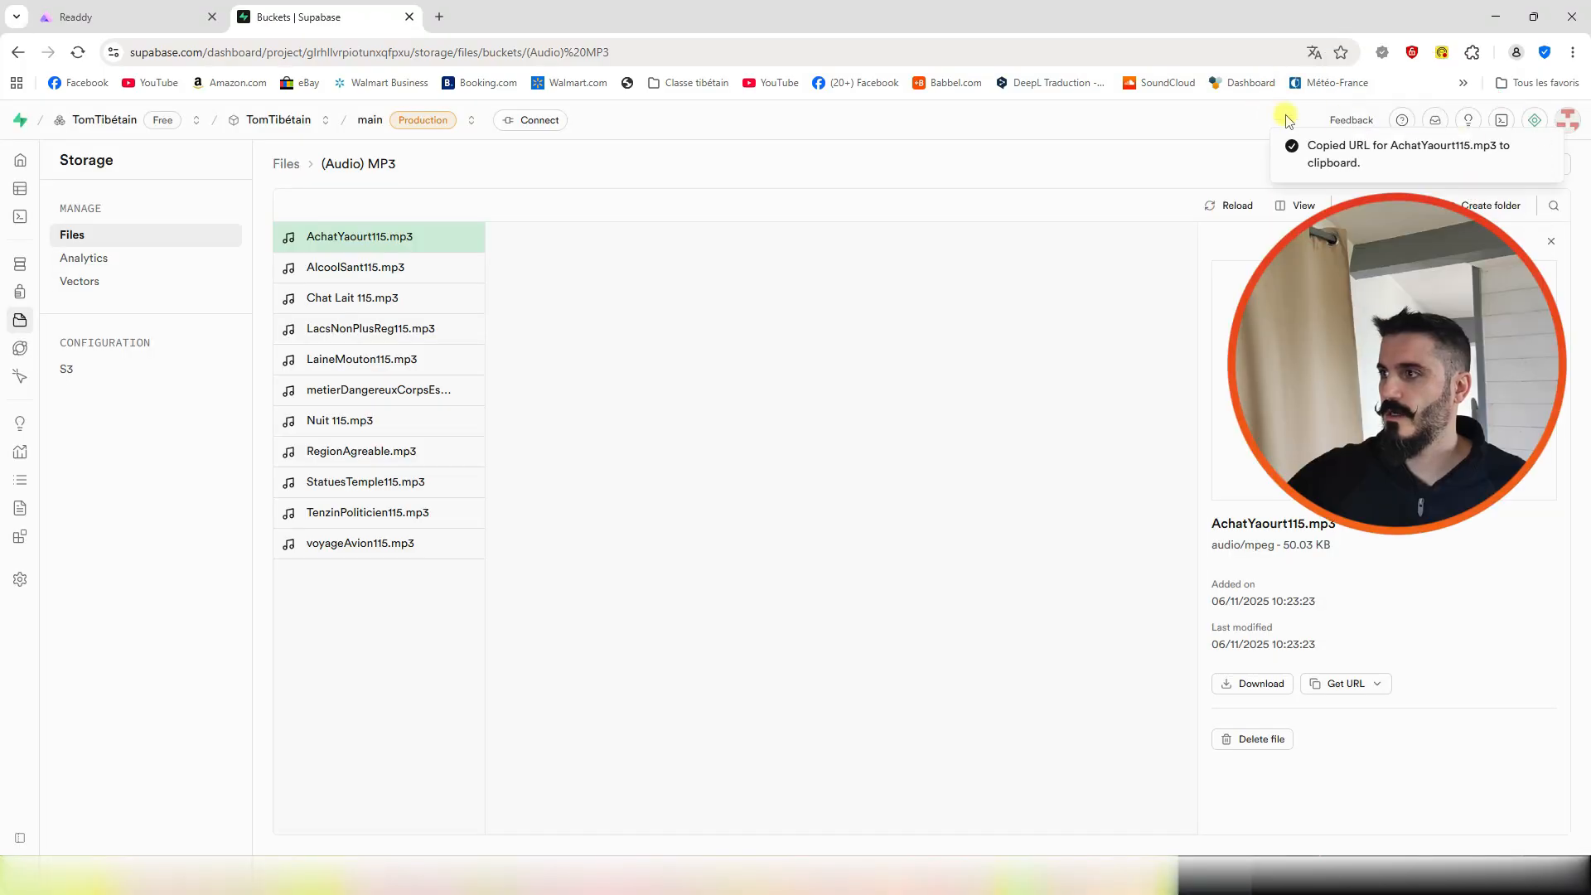
- Switch to Readdy and enter the chat prompt "Dans lecteur audio Phrases Tibétaines ajouter la phrases" followed by the Tibetan yogurt sentence and its French translation
key(ctrl+shift+Tab)
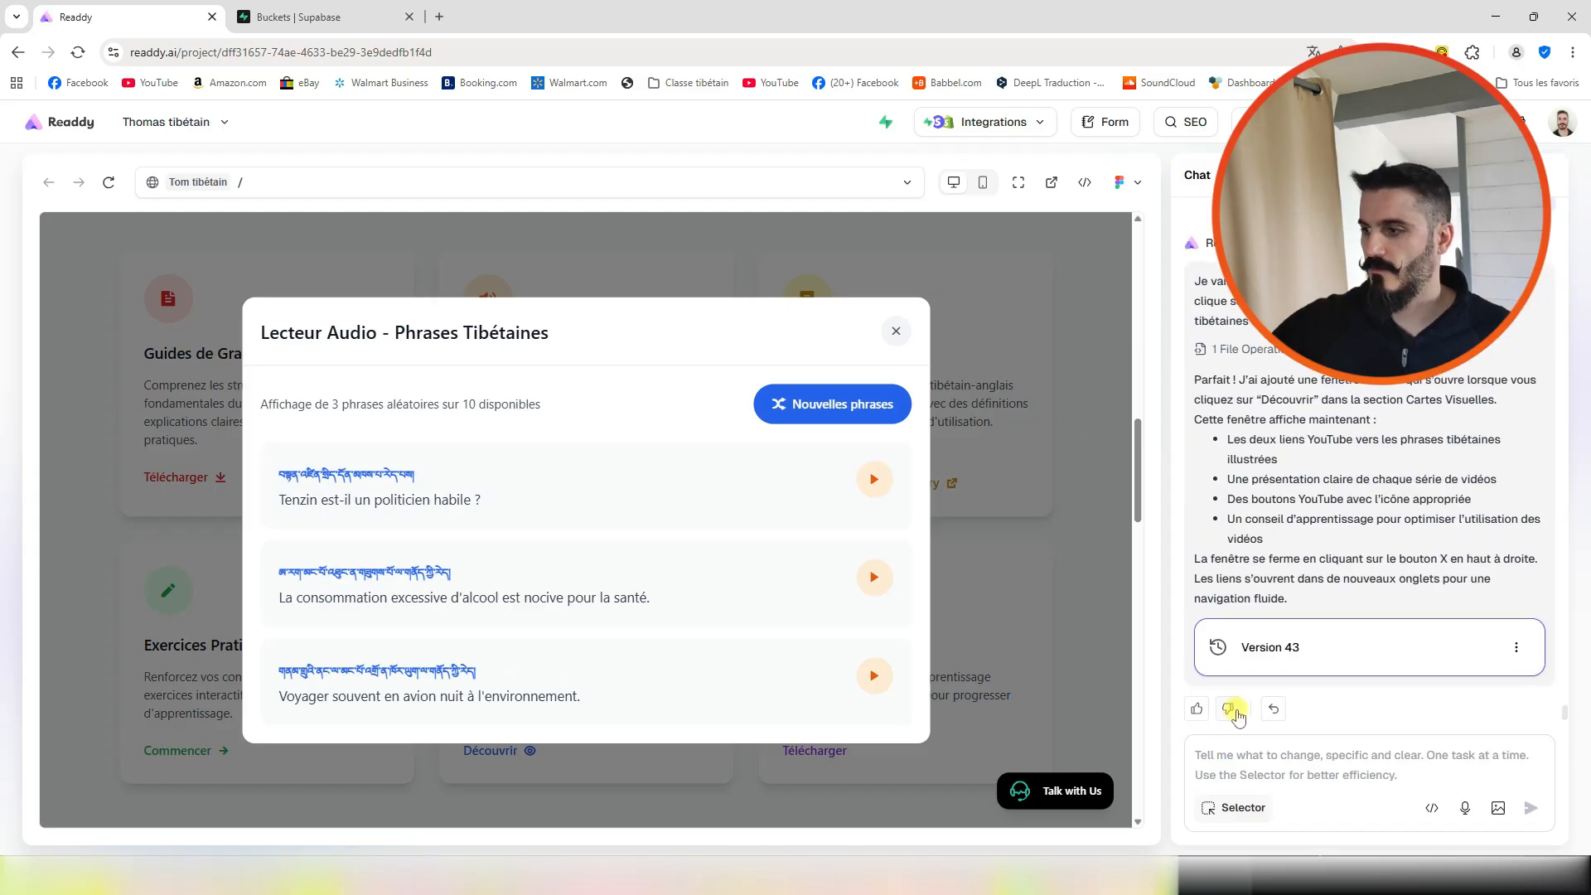
text(Dans )
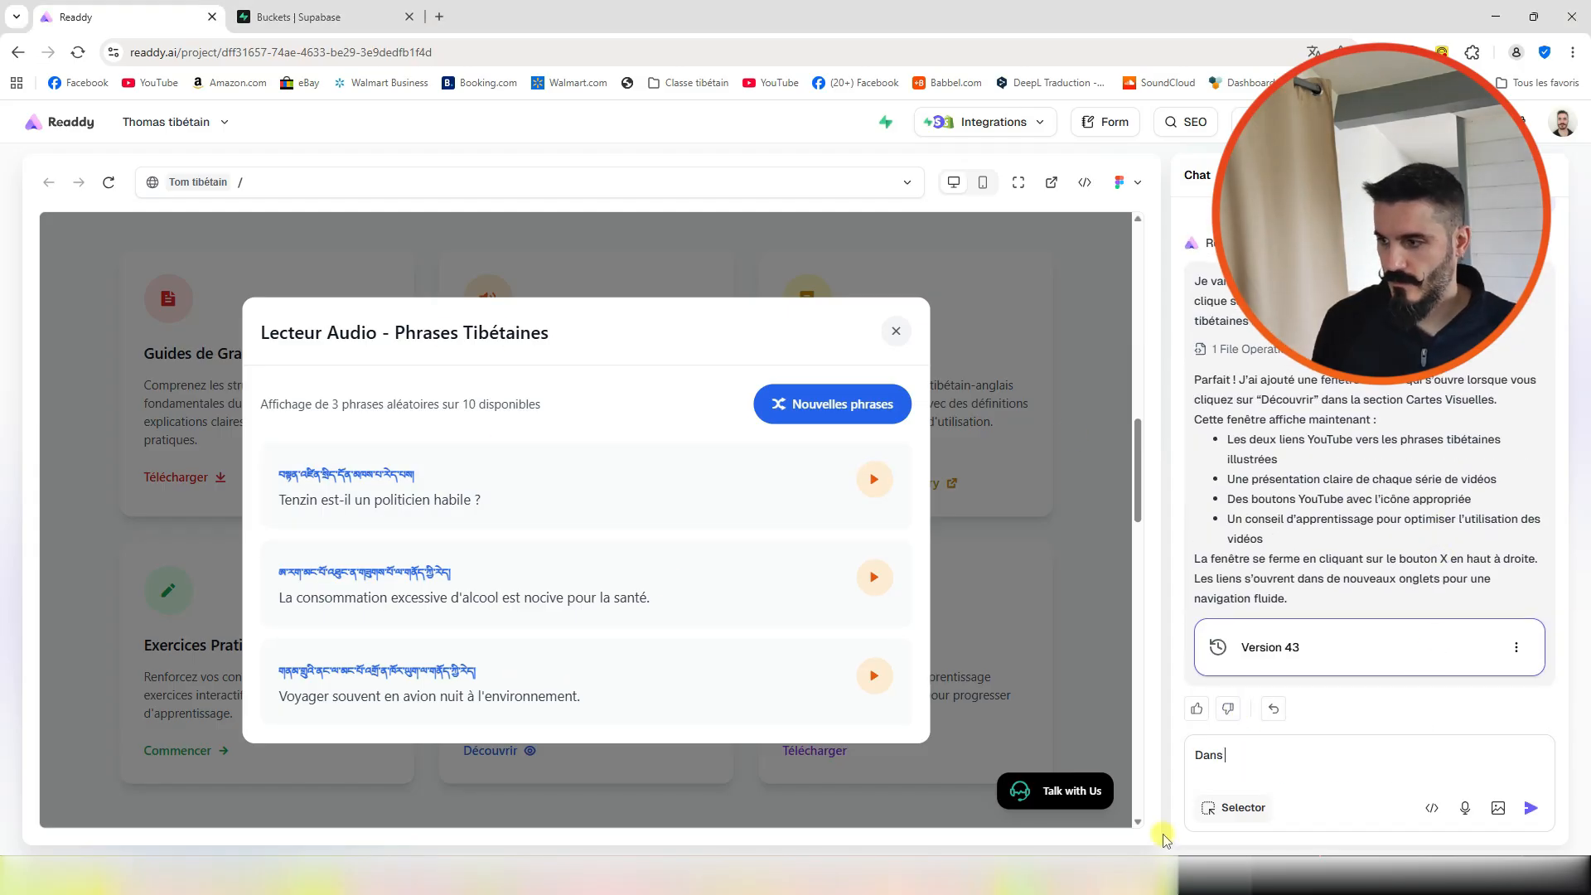
text(lecteur audio)
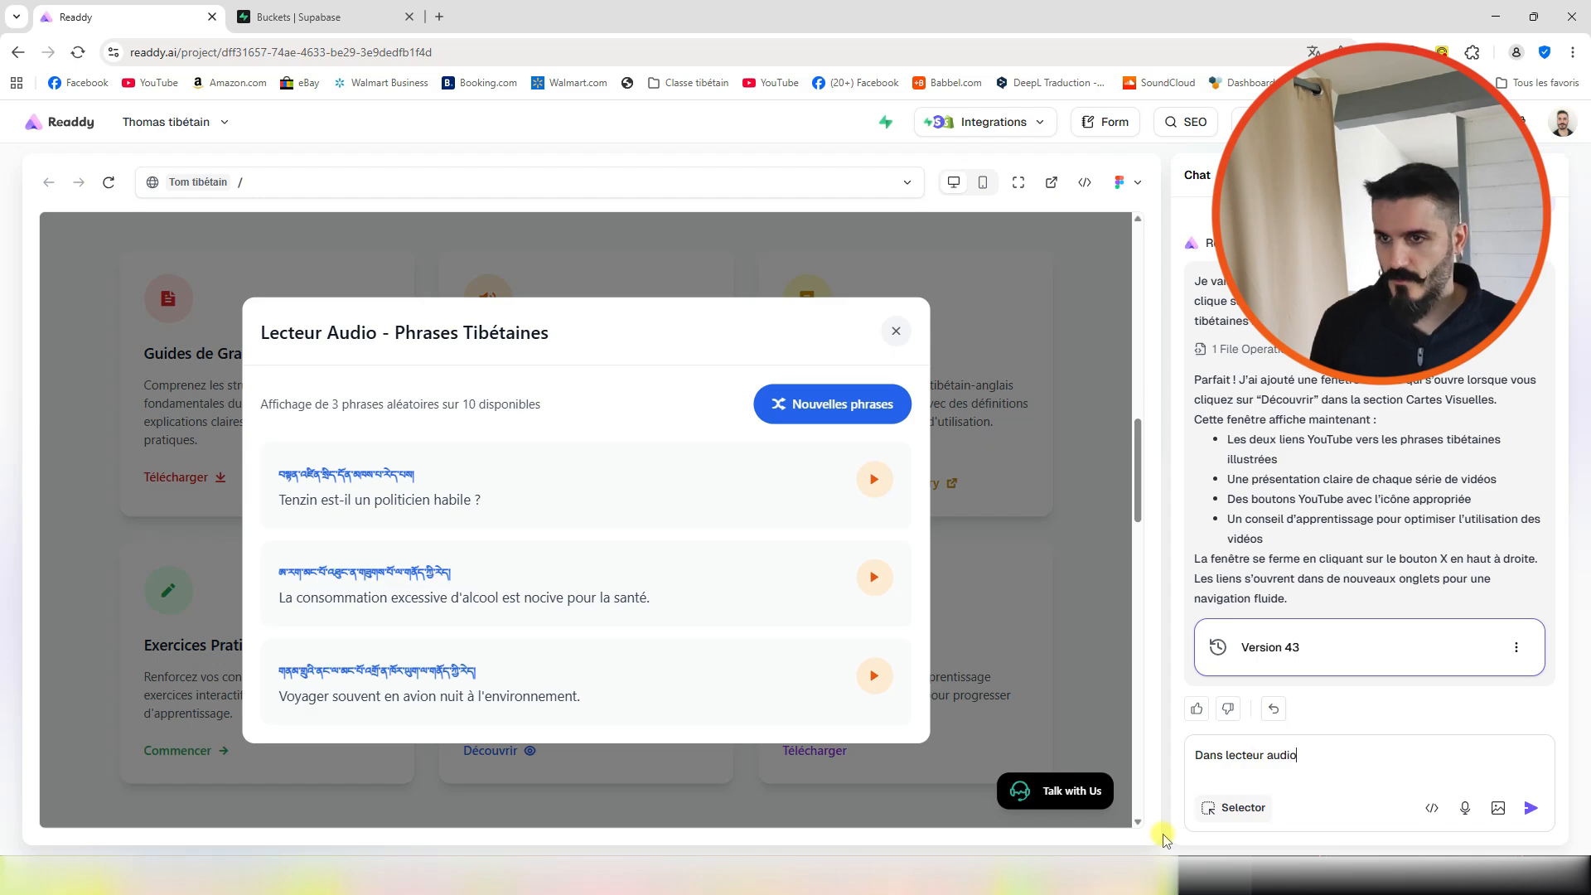
text( Phra)
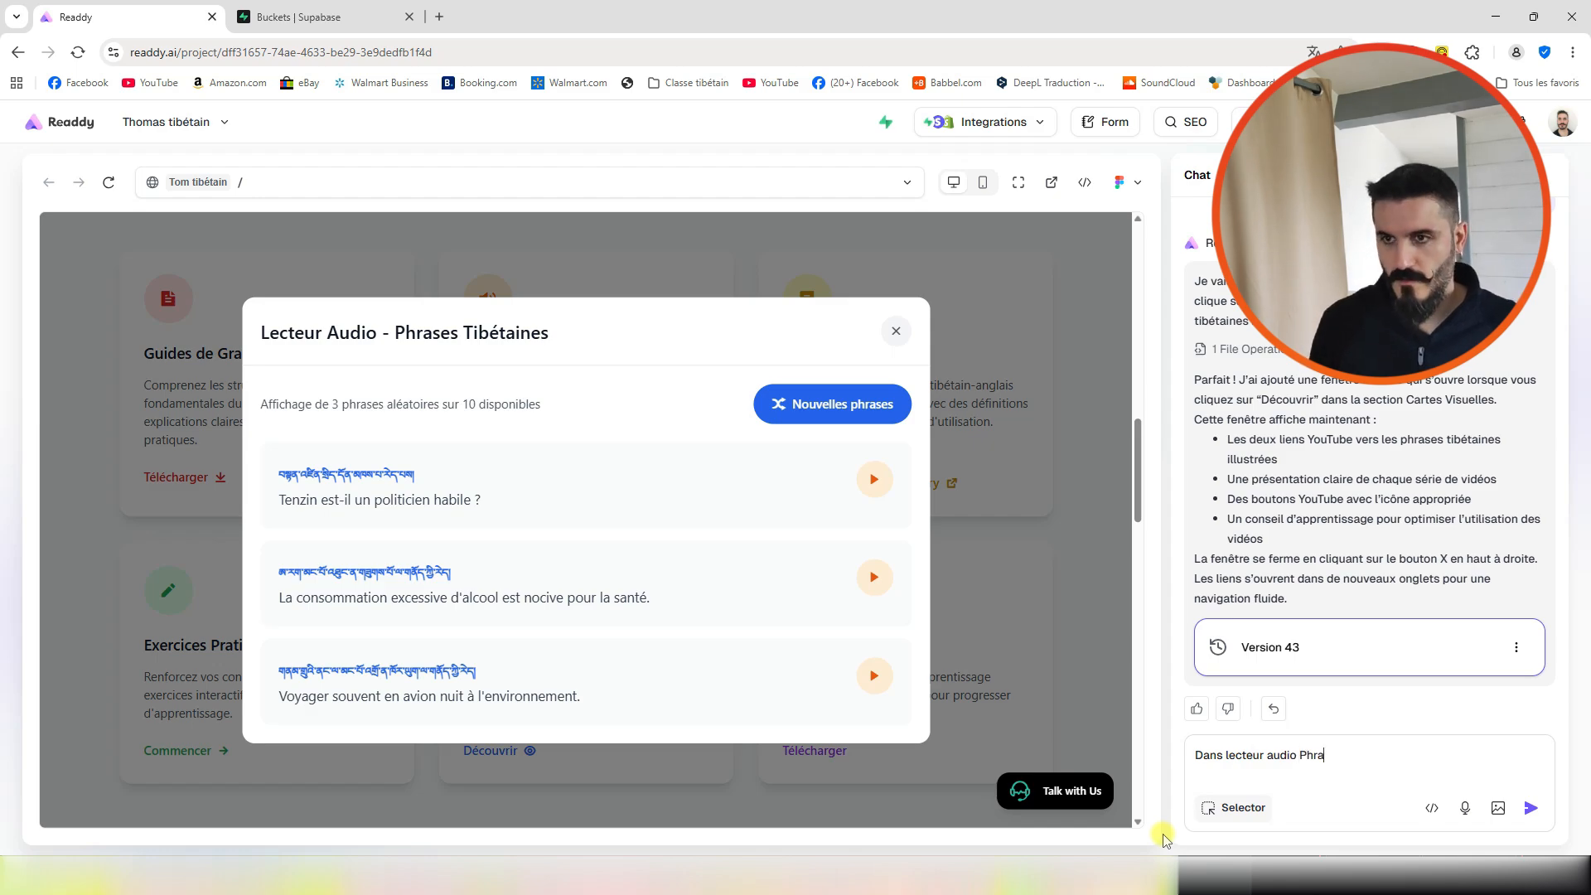
text(ses Tibé)
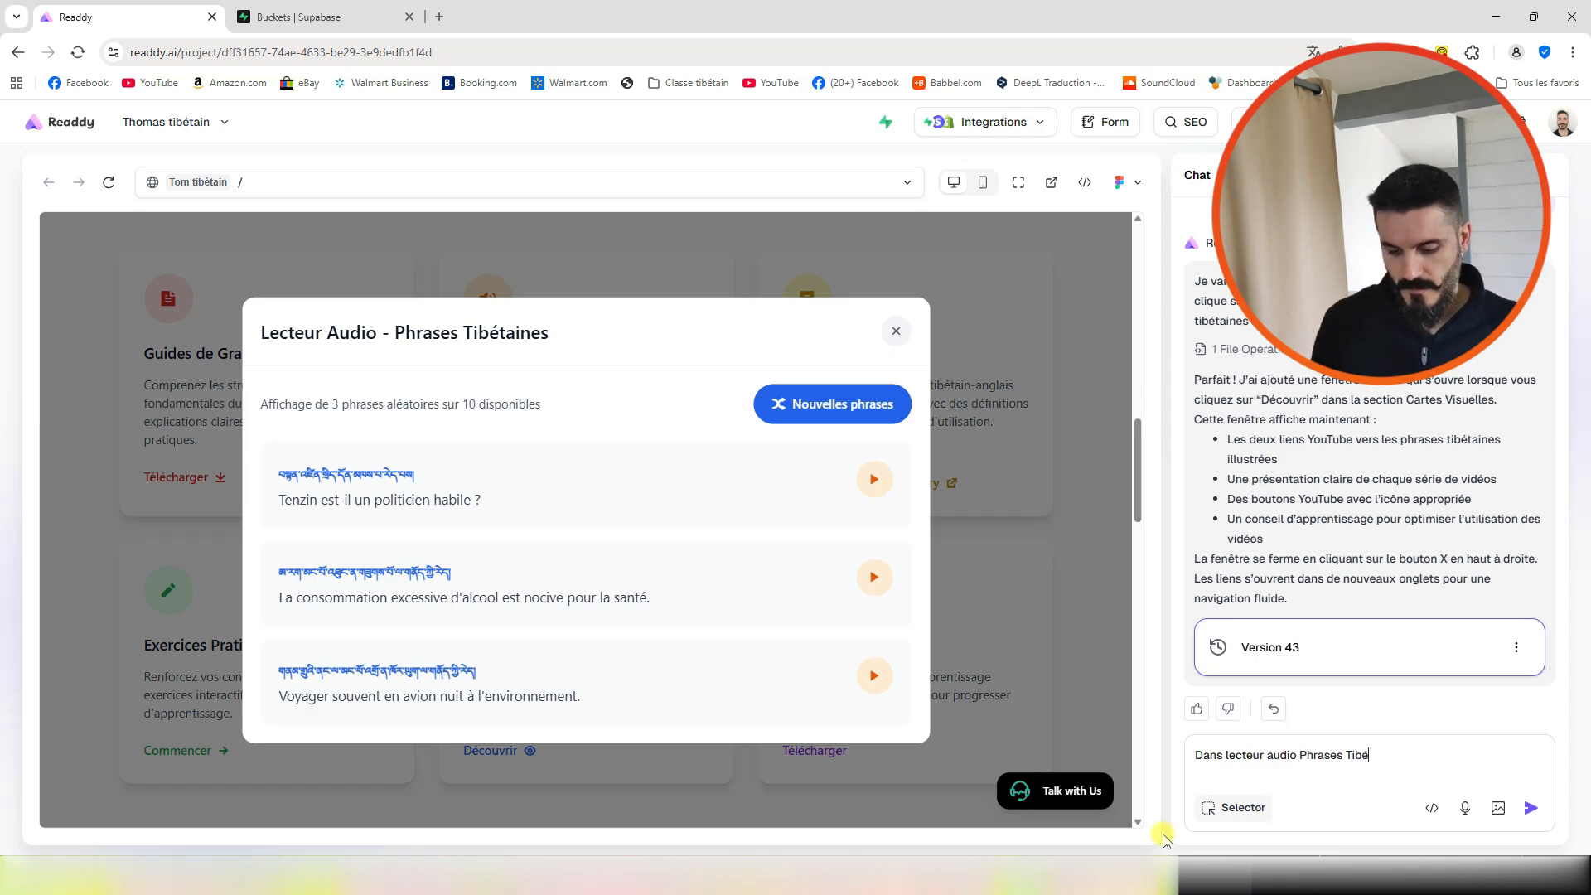
text(taines ajouter le )
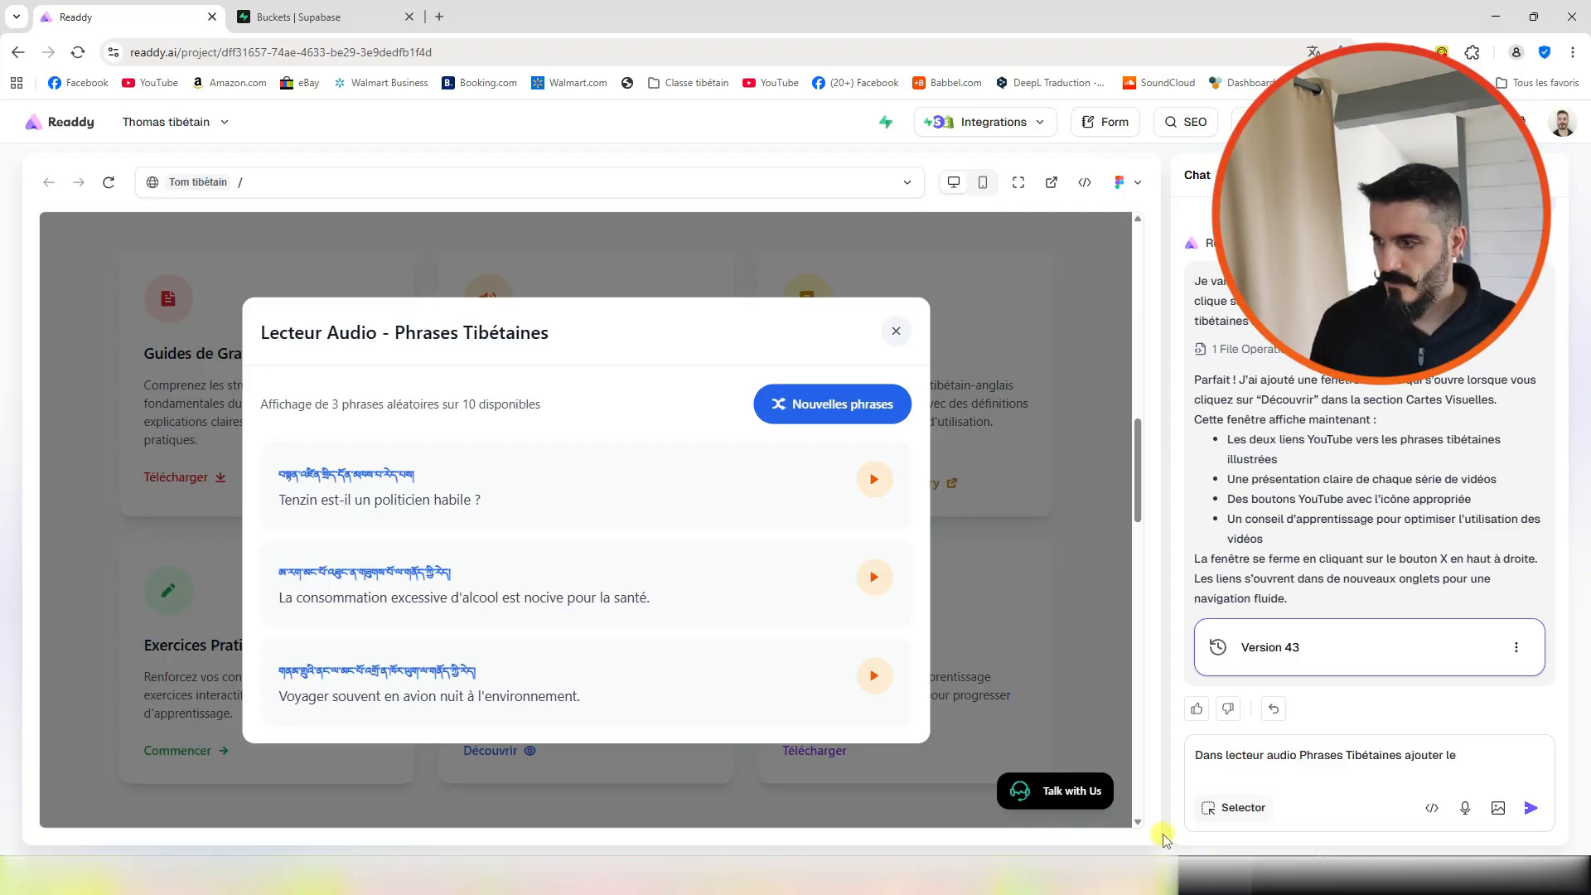
text( phrases)
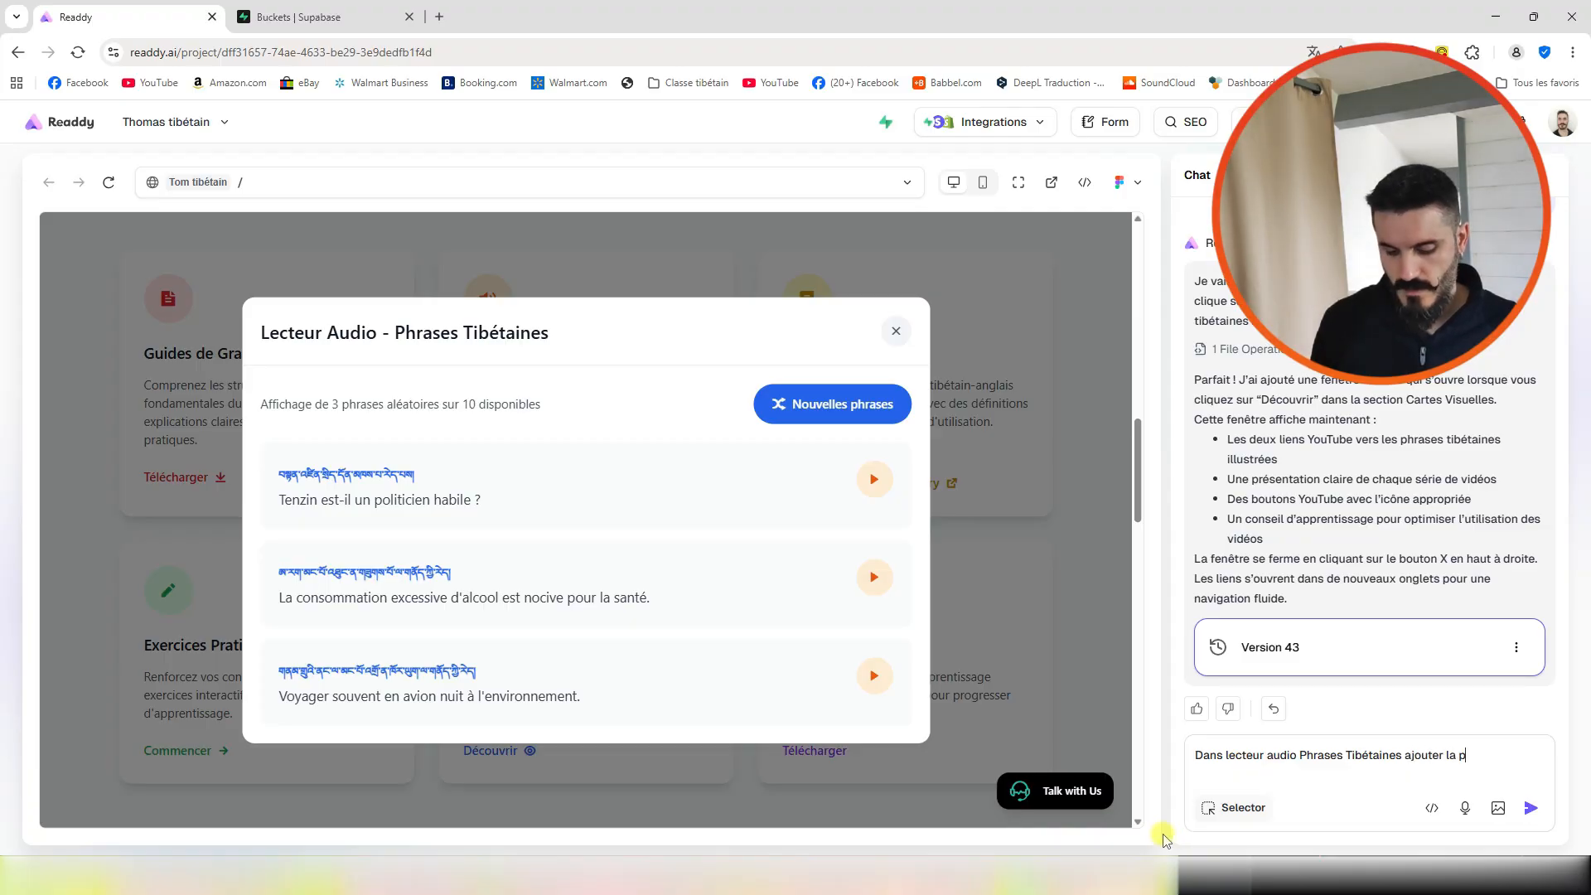
key(ctrl+v)
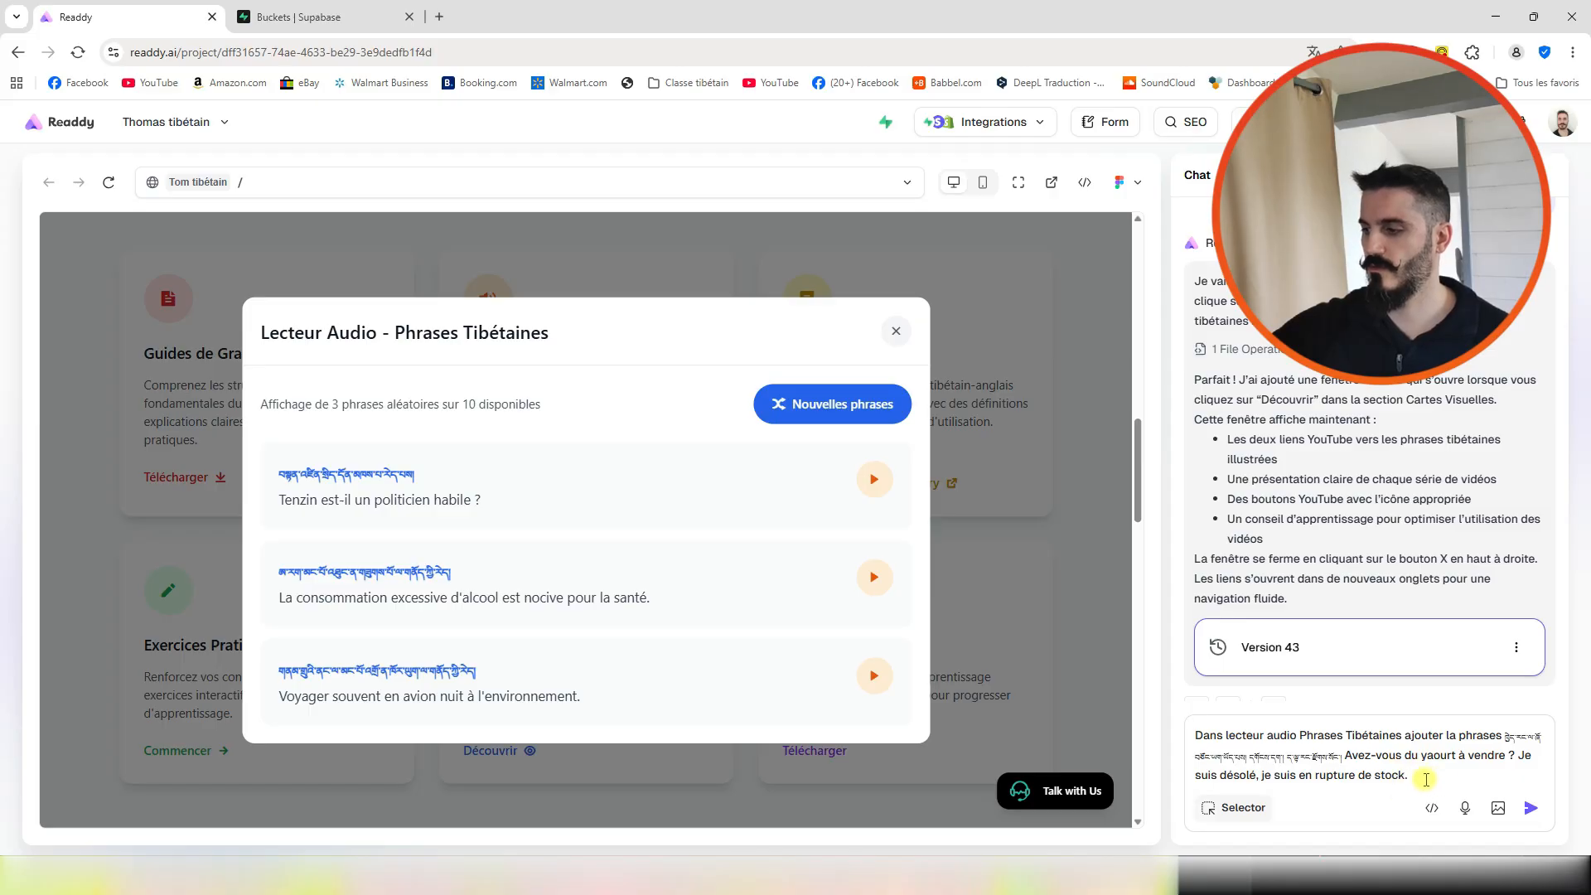
- Paste the signed Supabase URL of AchatYaourt115.mp3 after the phrase and send the request to the Readdy chat
right_click(1425, 776)
click(1251, 590)
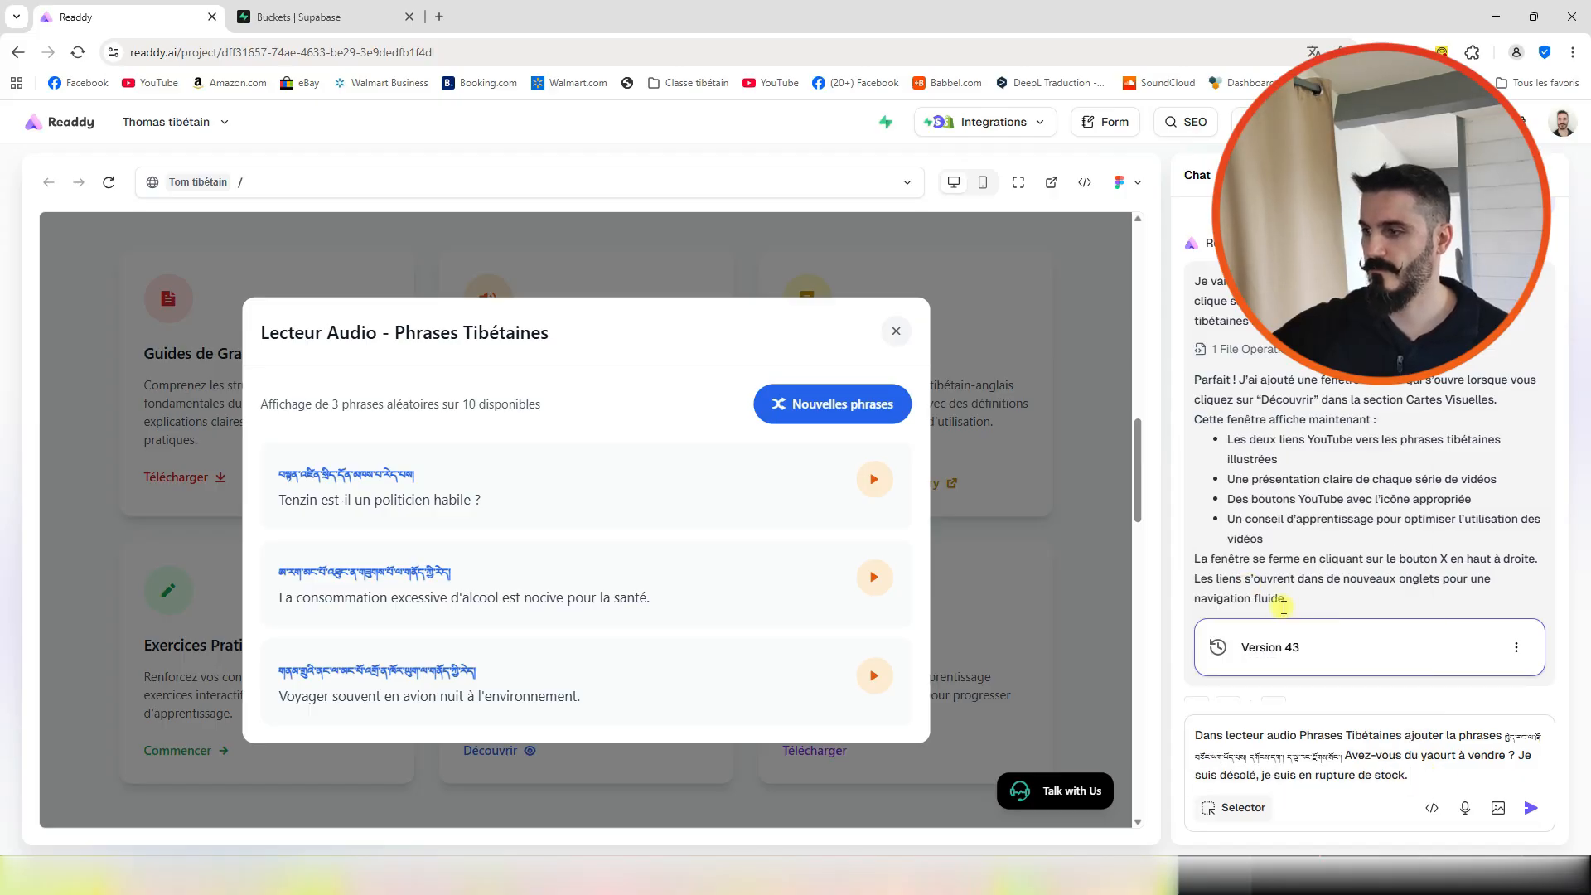
click(1531, 808)
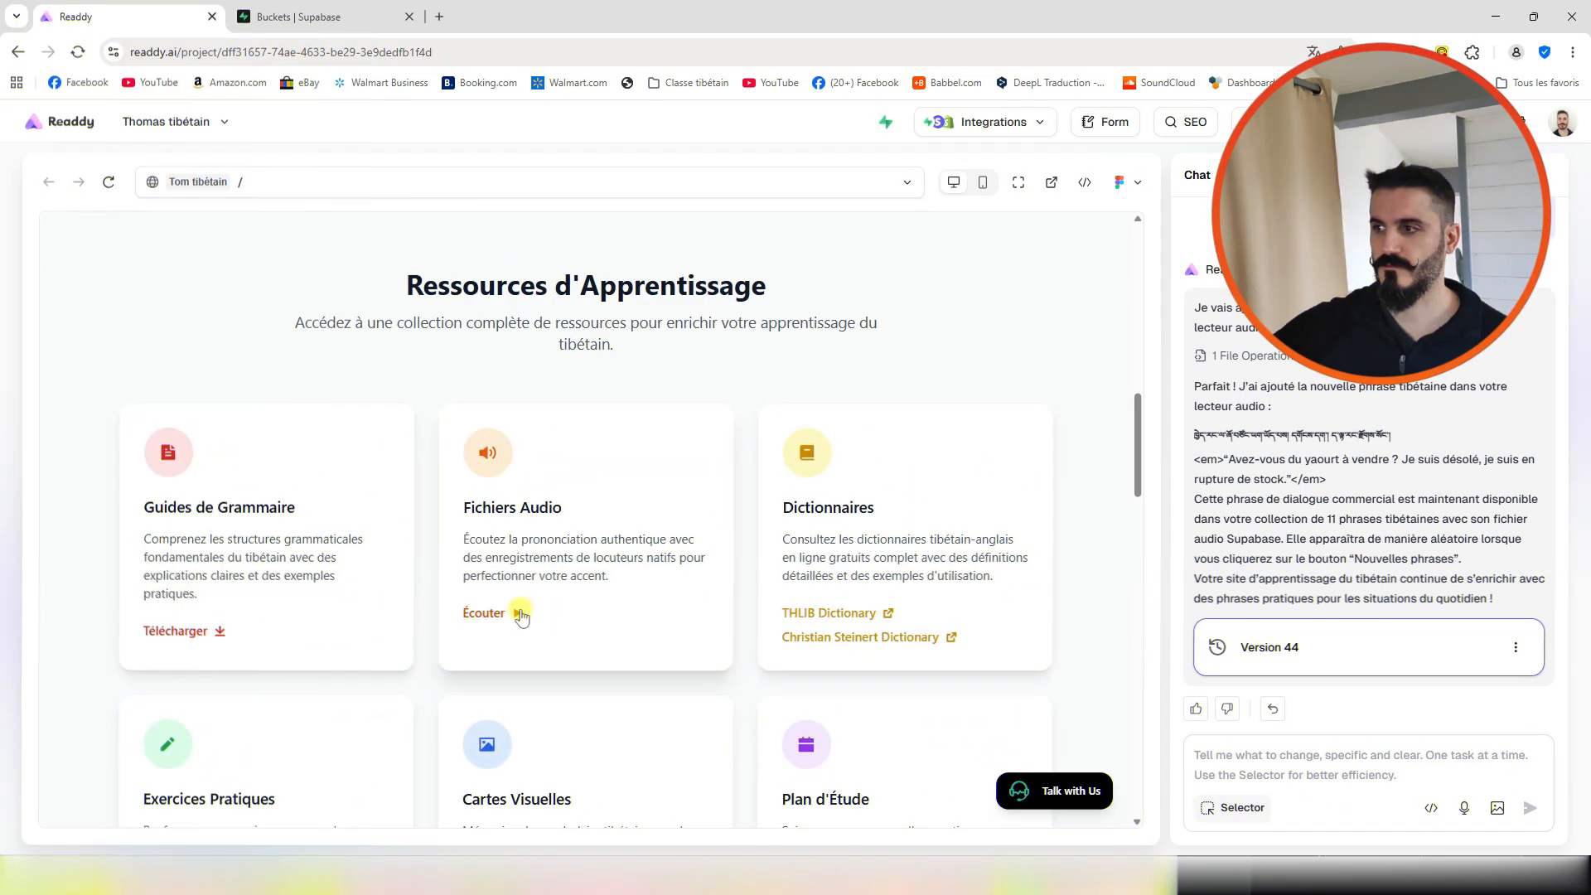
- Open the Fichiers Audio player in the site preview and play the new yogurt phrase to check its recording
click(518, 613)
click(874, 480)
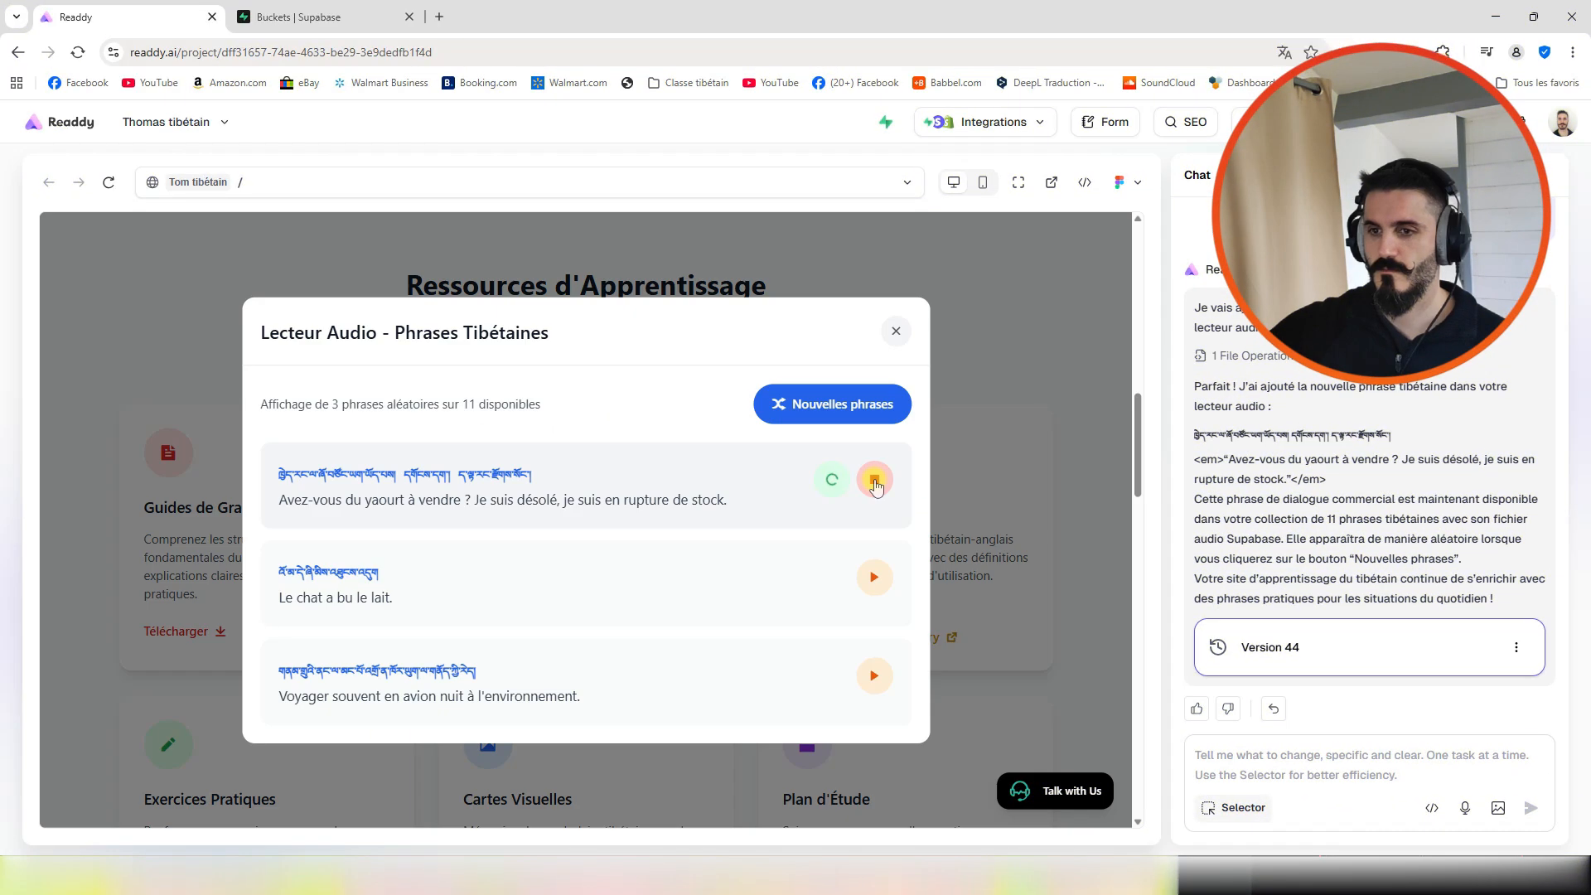